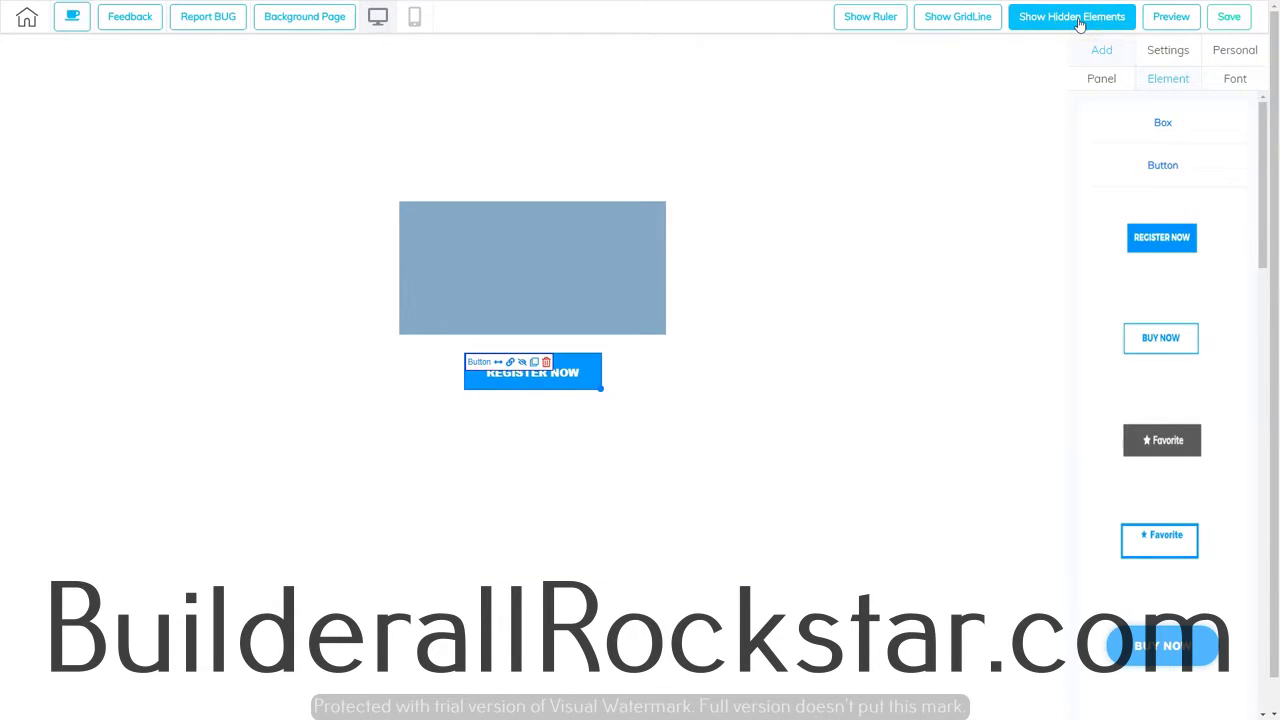
Select the REGISTER NOW button and review its style, animation and advanced settings.
left_click(1079, 24)
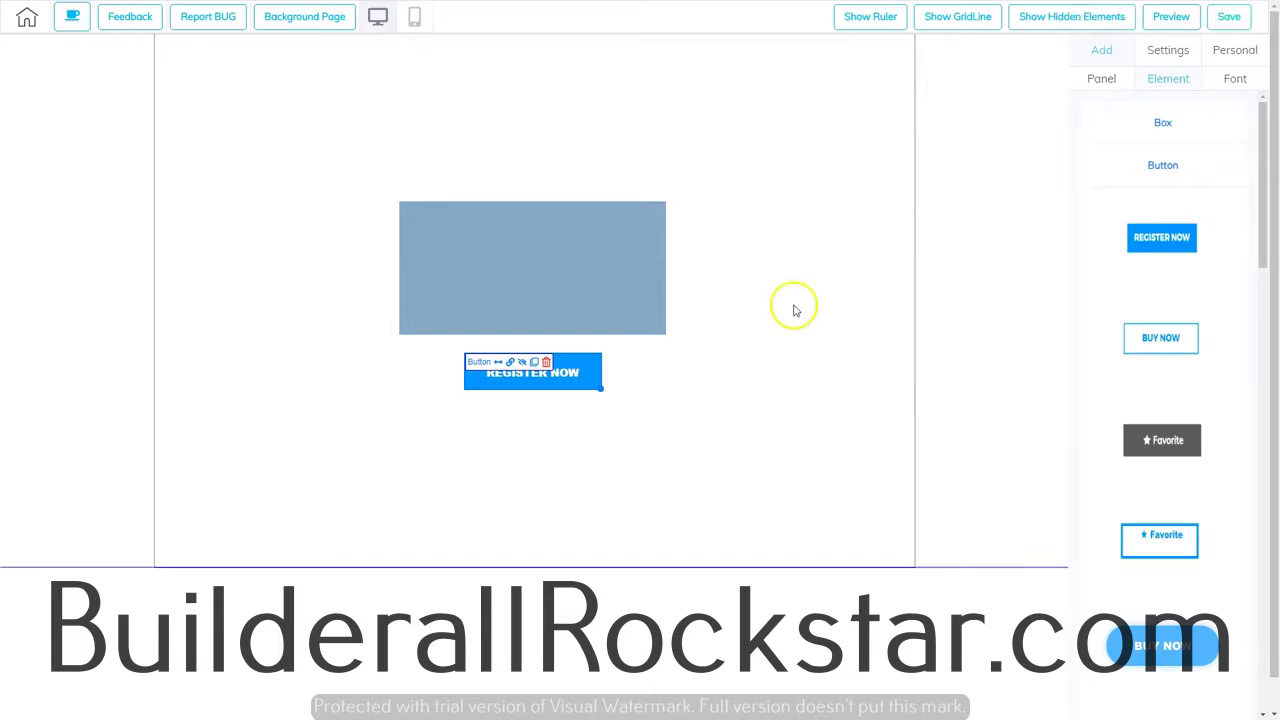
left_click(577, 376)
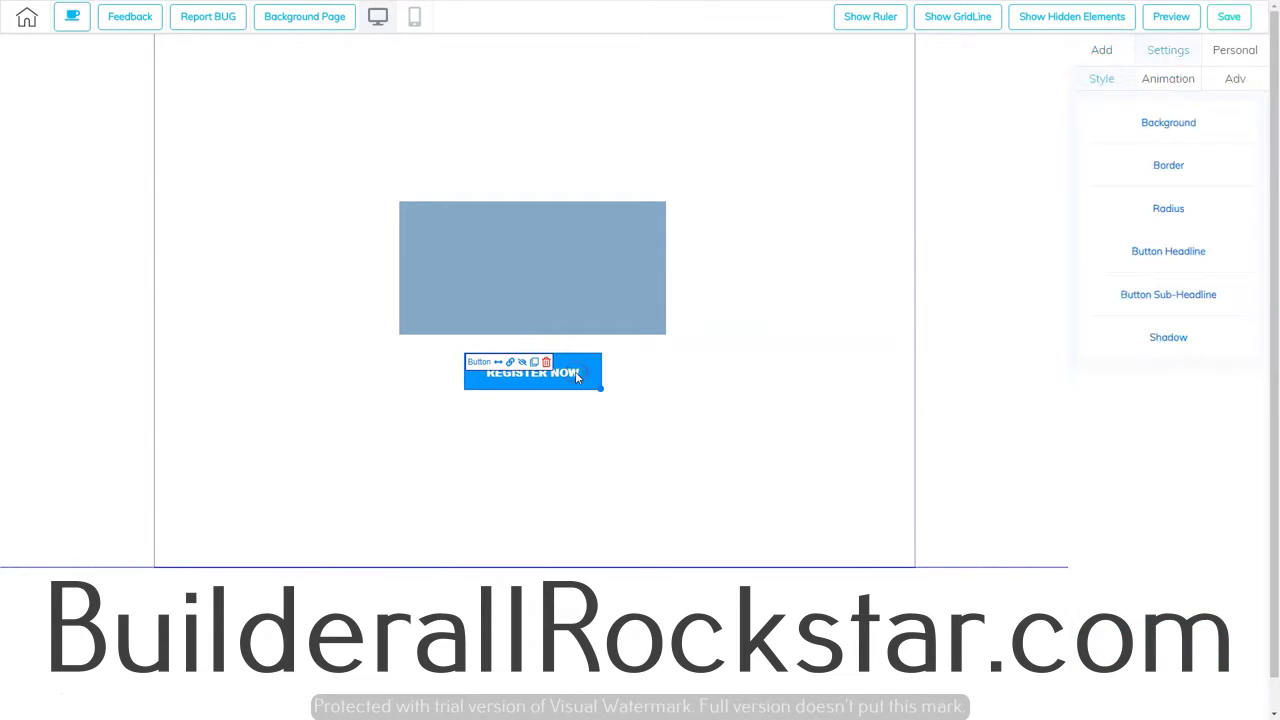
left_click(1158, 53)
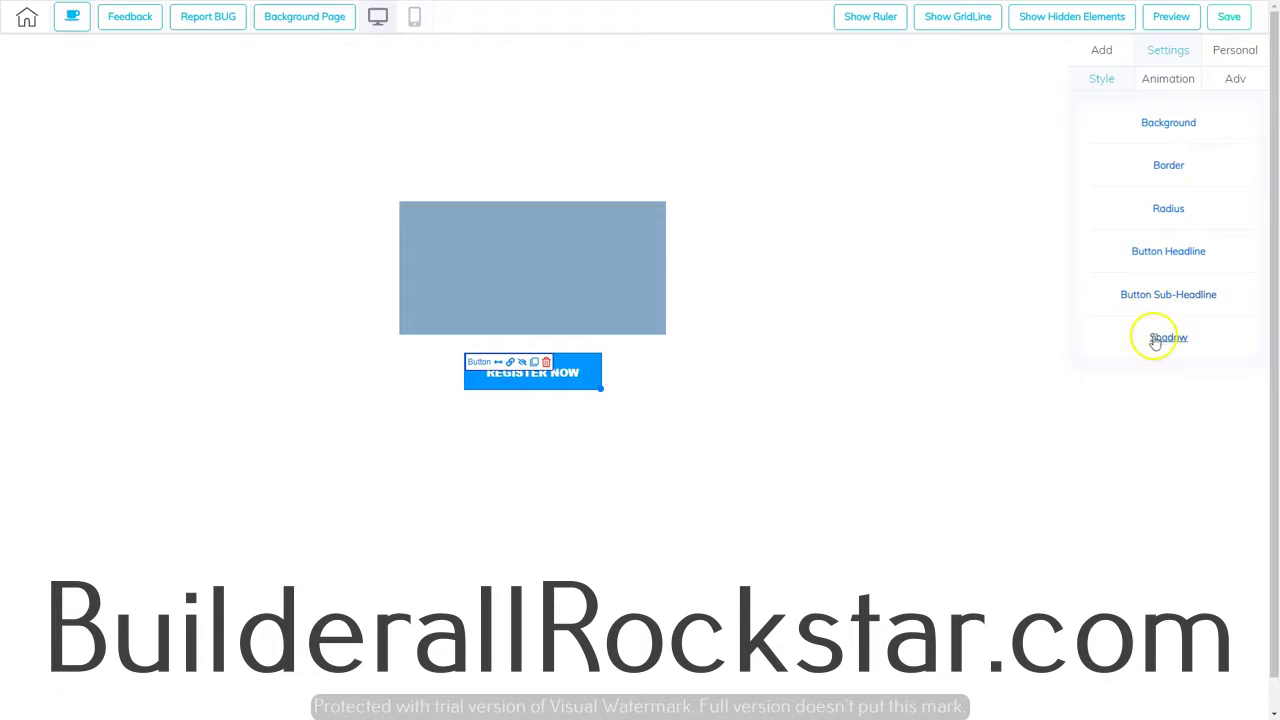
left_click(1162, 80)
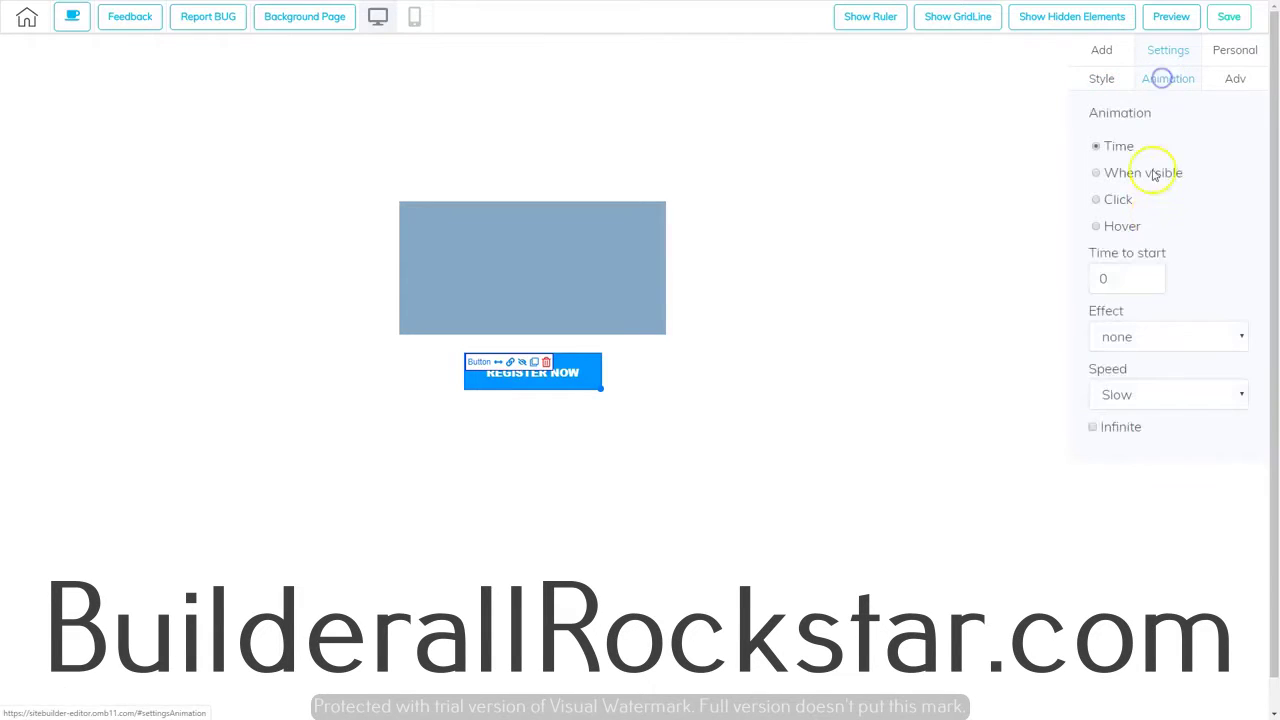
left_click(1234, 79)
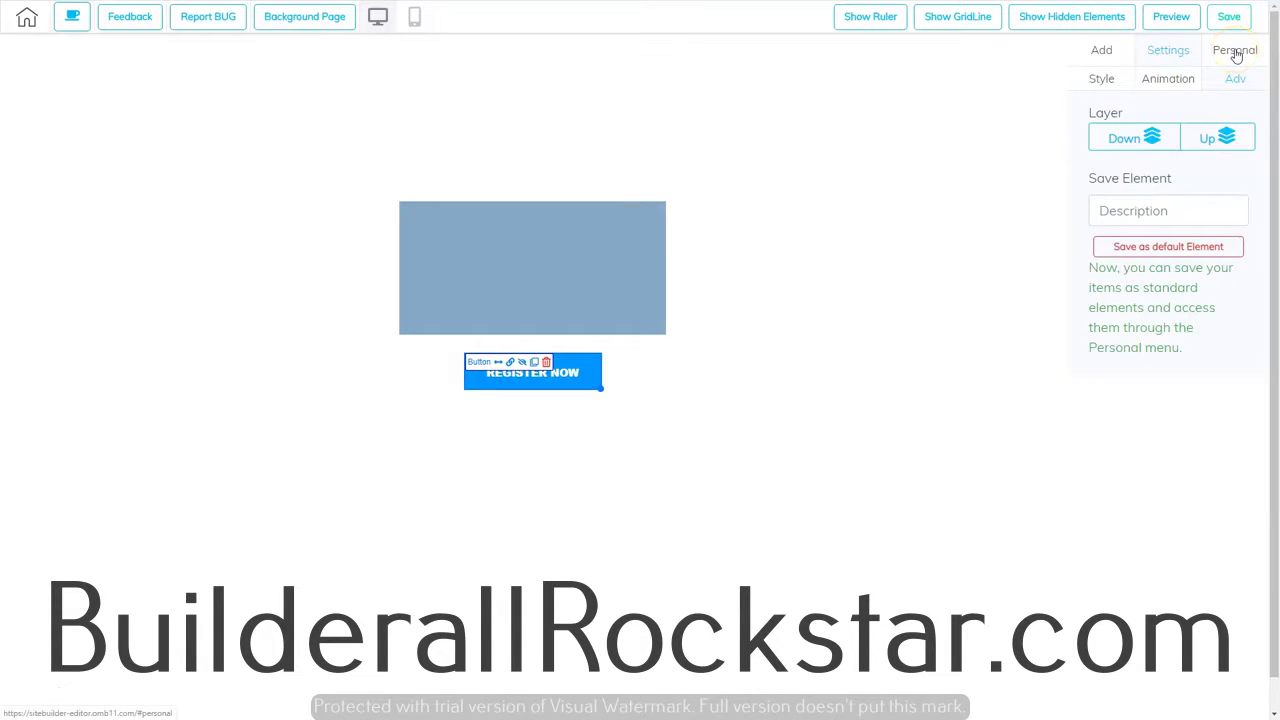
Examine the page-wide font settings for each heading level from h1 down and for the paragraph style.
left_click(1108, 50)
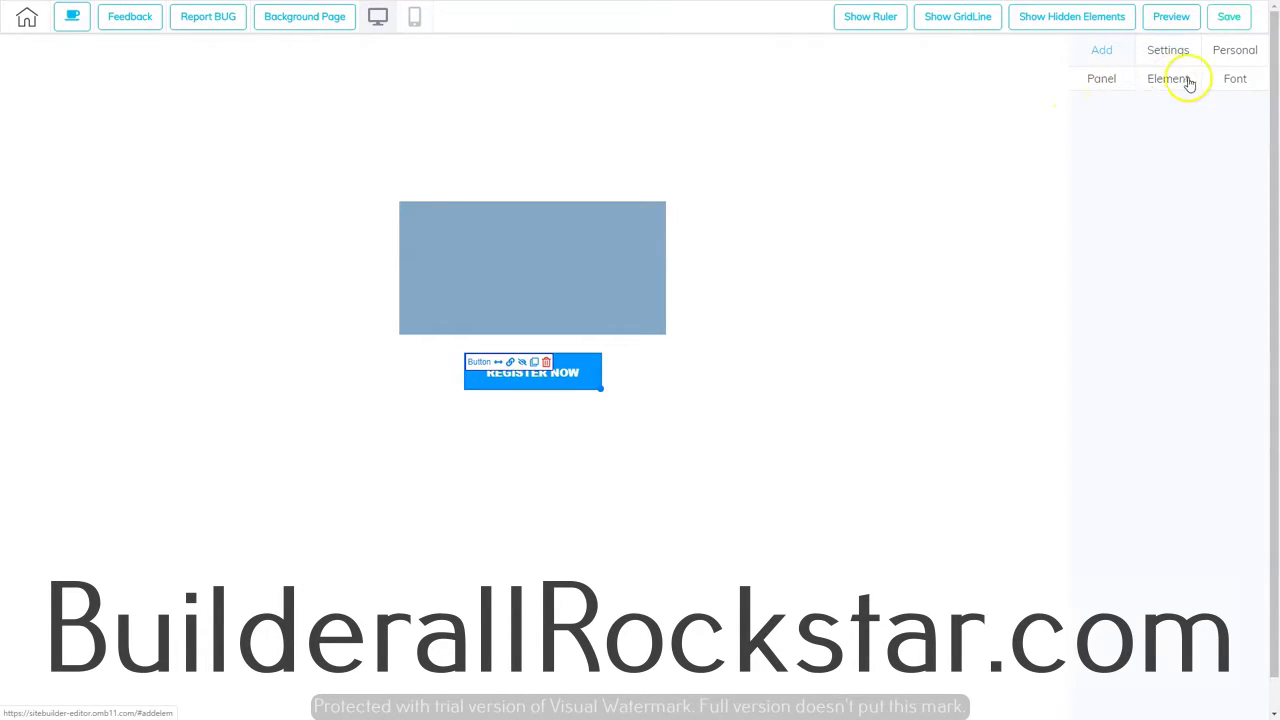
left_click(1233, 80)
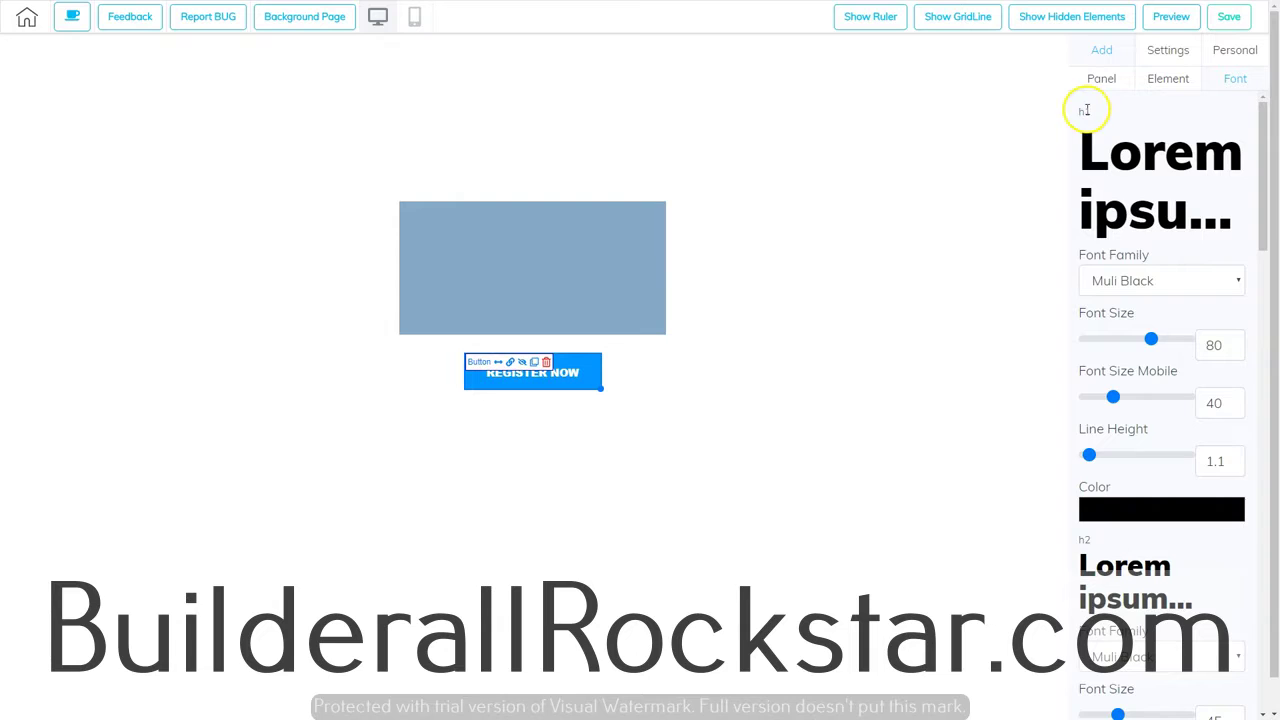
left_click_drag(1086, 110, 1067, 110)
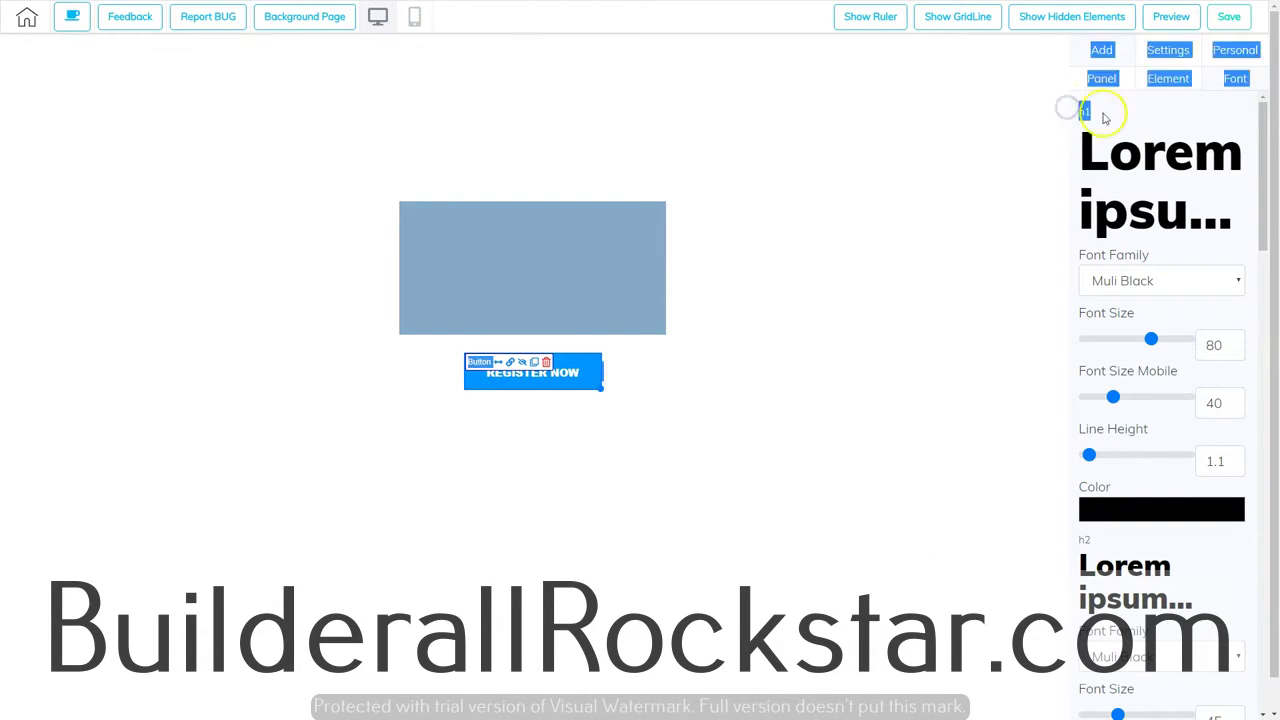
left_click(1146, 168)
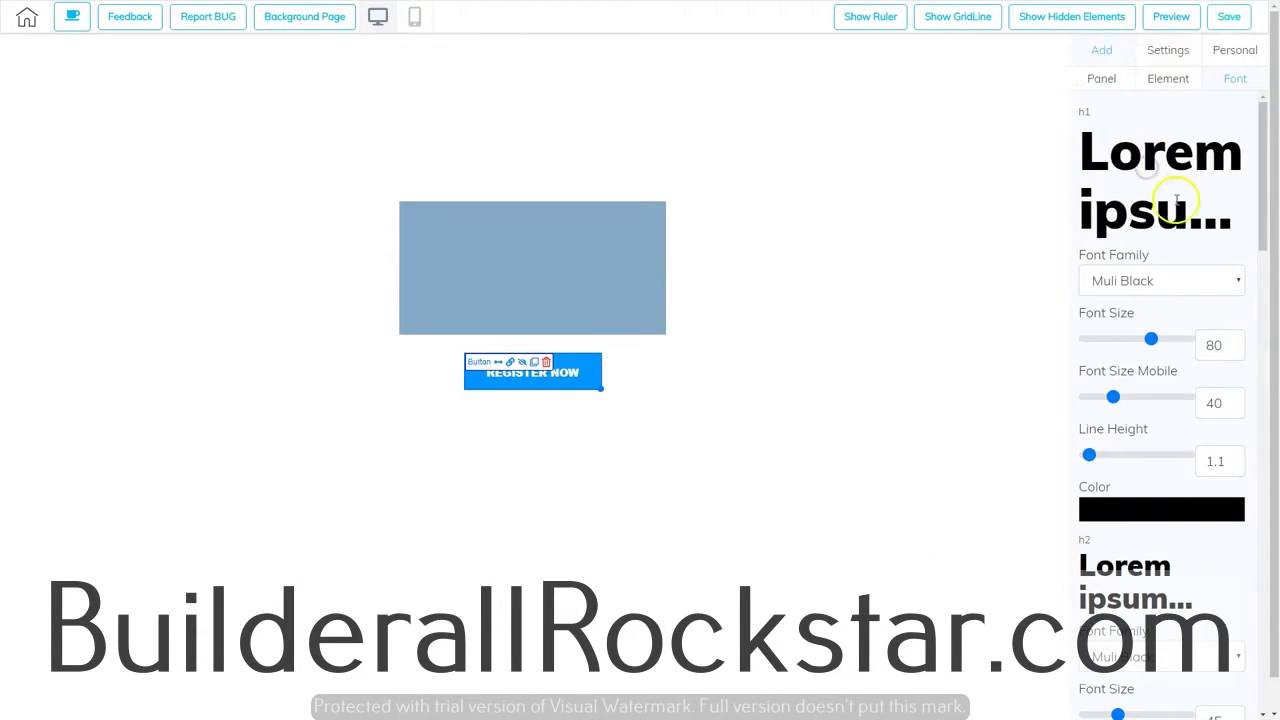
scroll(1125, 360, "down", 2)
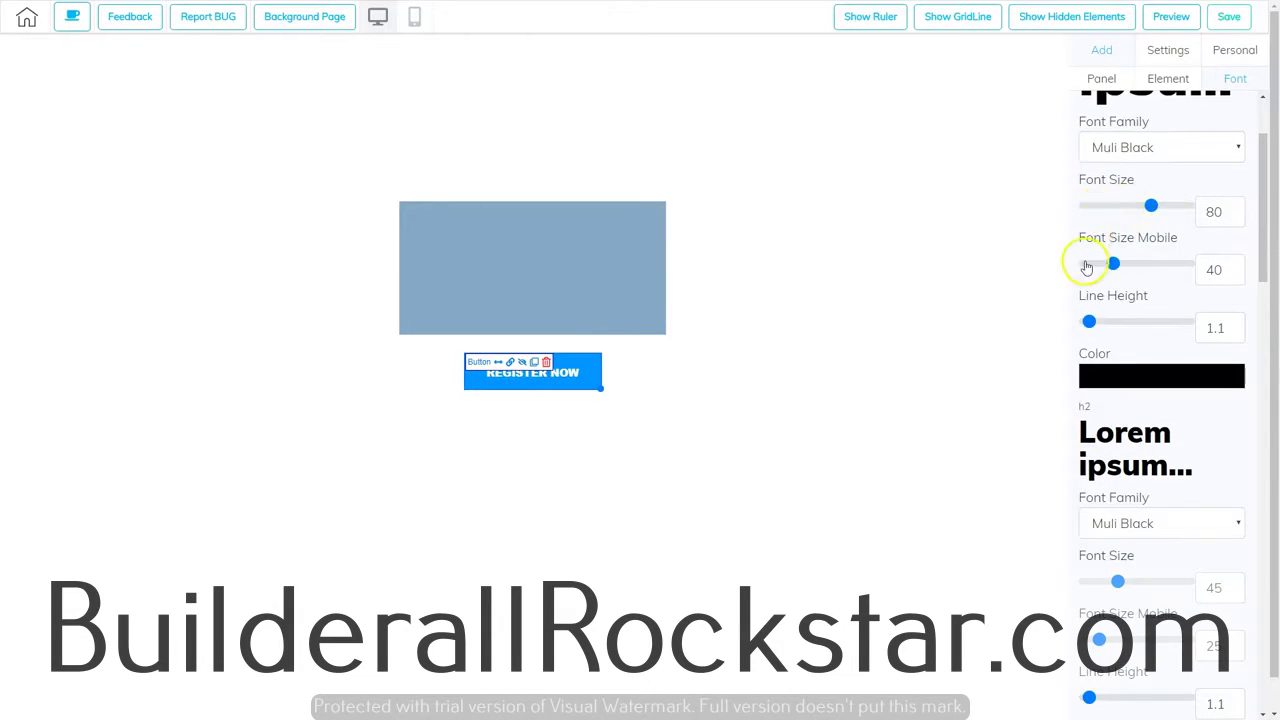
scroll(1150, 285, "down", 1)
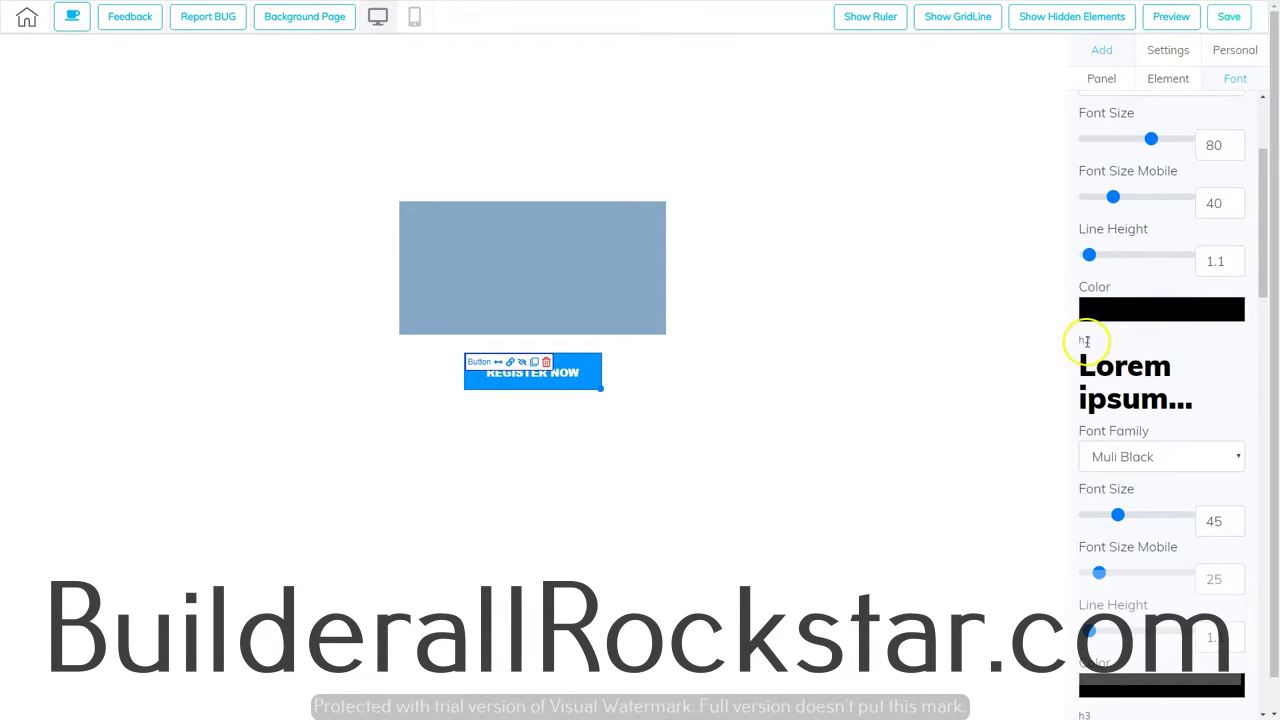
scroll(1085, 345, "down", 5)
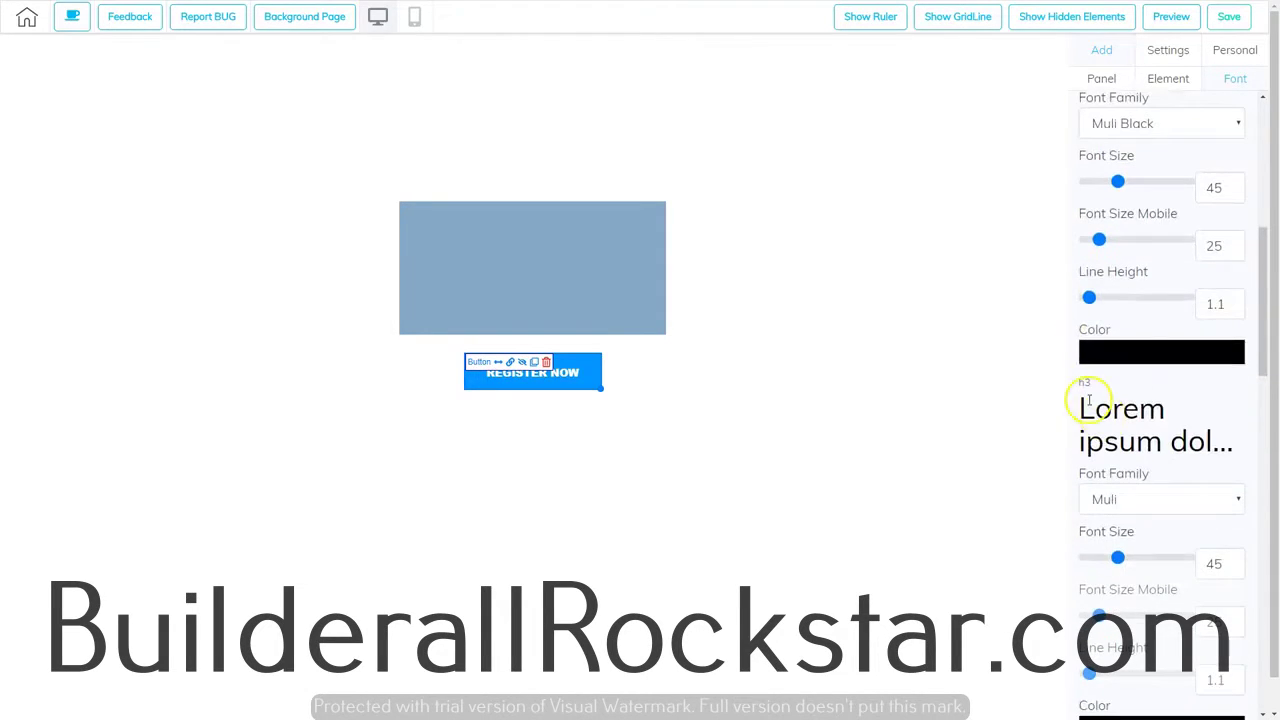
scroll(1104, 436, "down", 3)
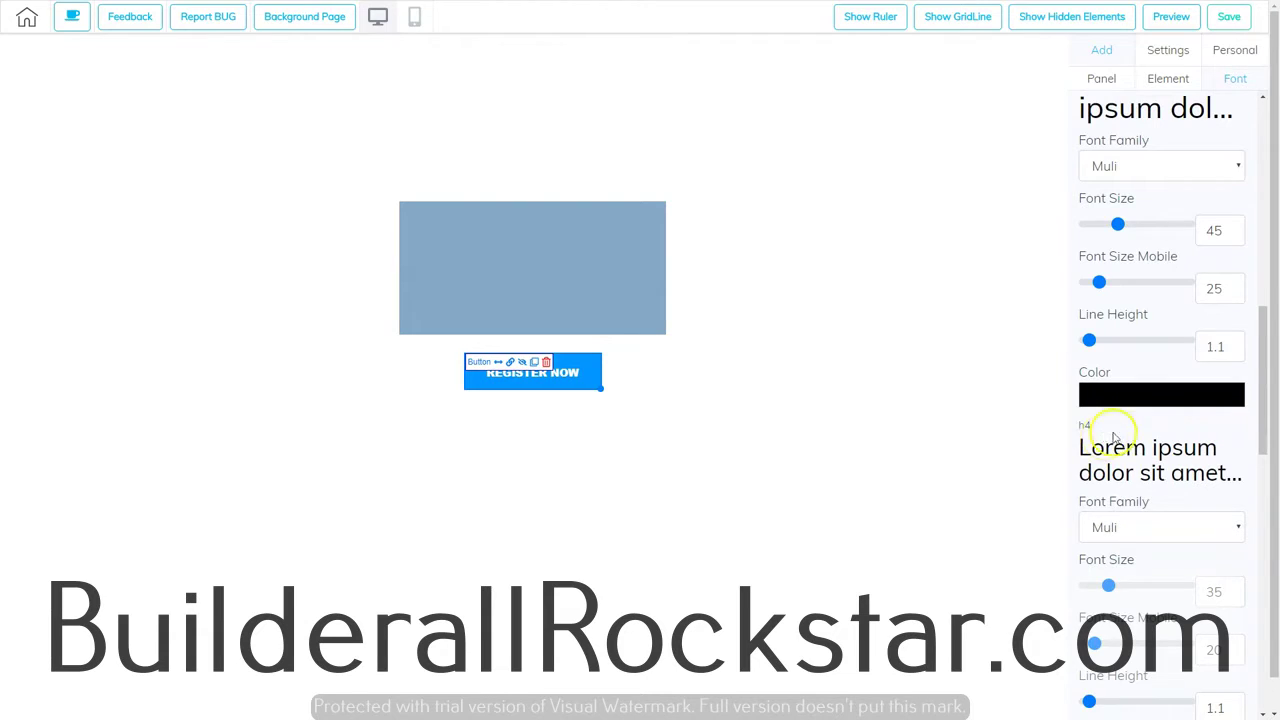
scroll(1113, 437, "down", 5)
scroll(1093, 425, "down", 7)
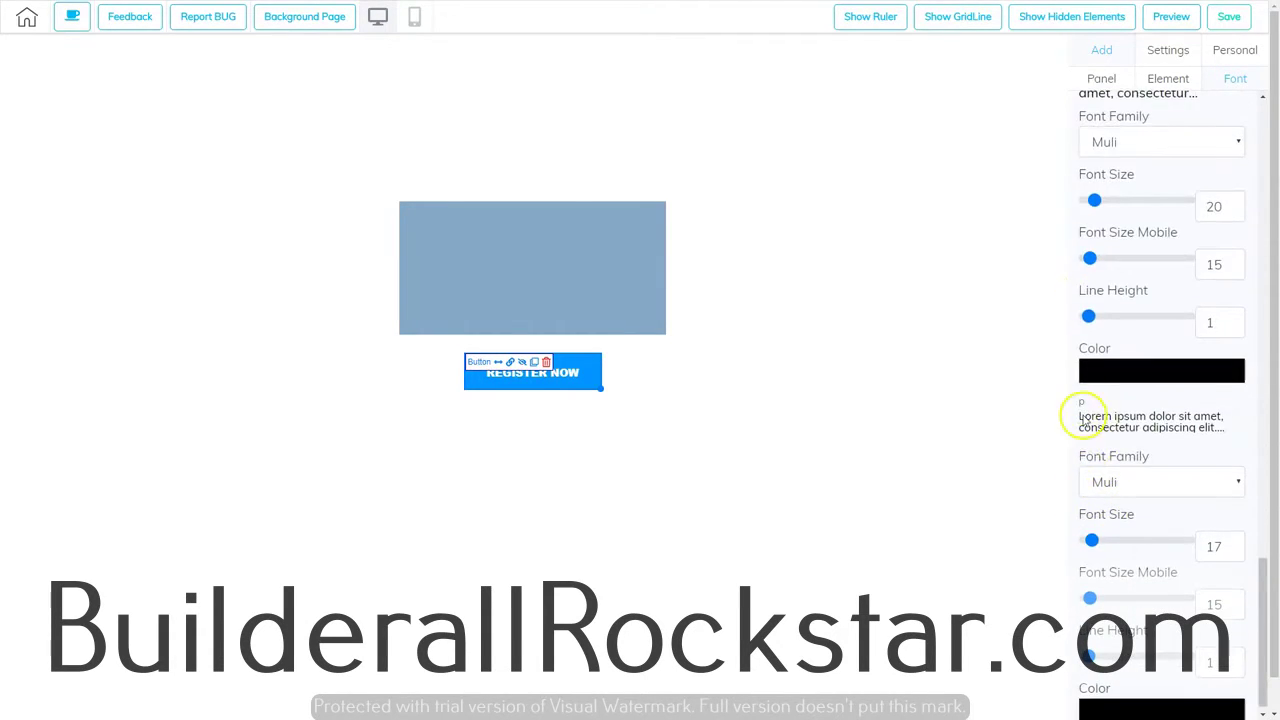
scroll(1100, 457, "up", 5)
scroll(1119, 457, "up", 15)
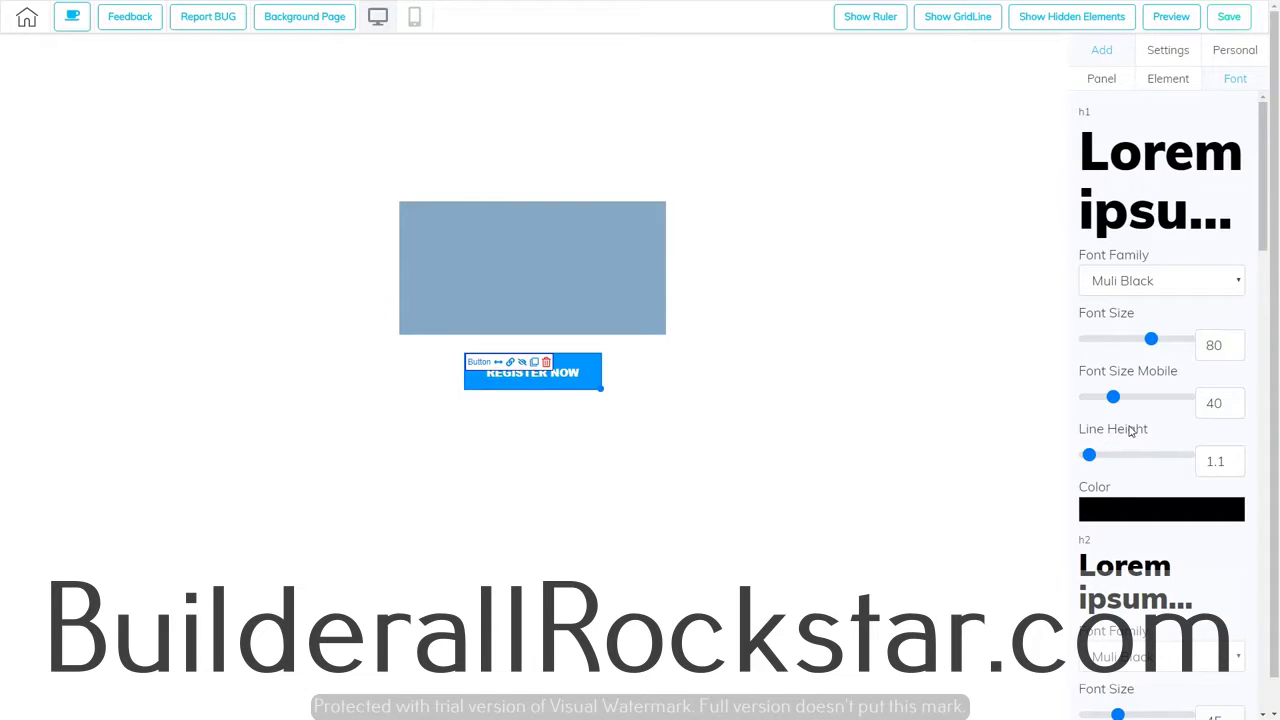
Add a paragraph (P) text element to the page and position it below the REGISTER NOW button.
left_click(1104, 48)
left_click(1160, 78)
left_click(1160, 165)
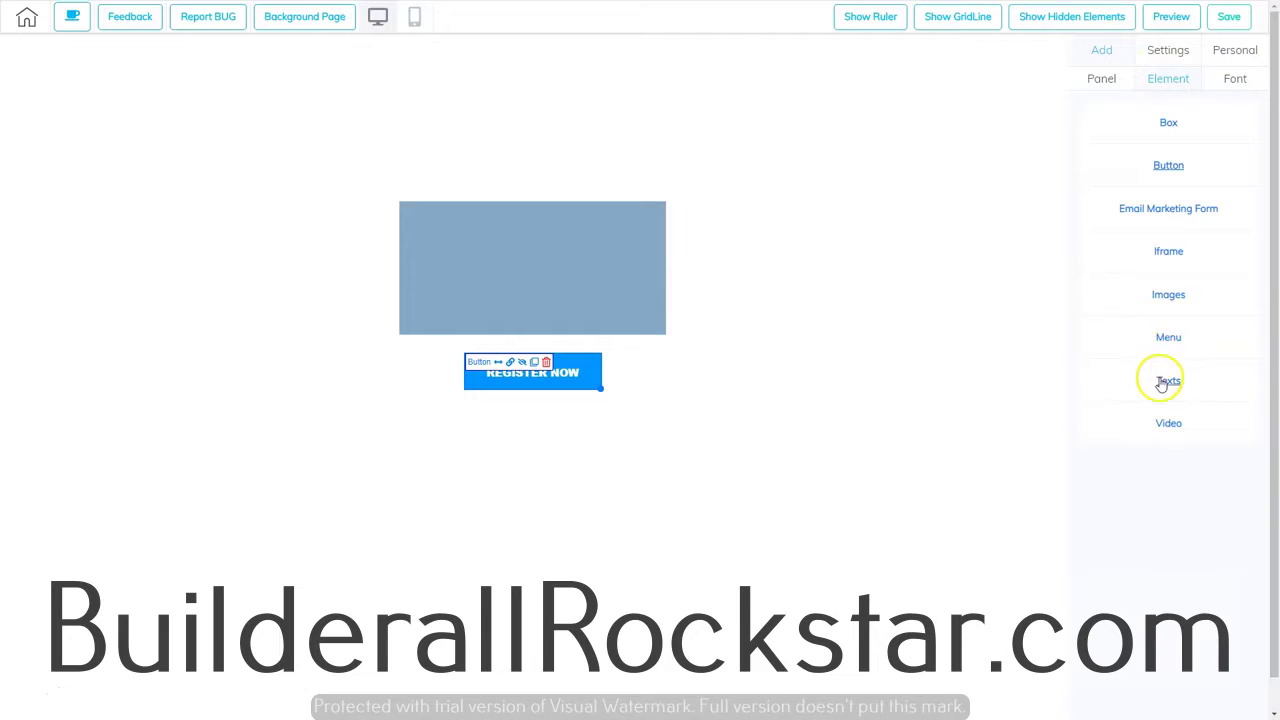
left_click(1170, 385)
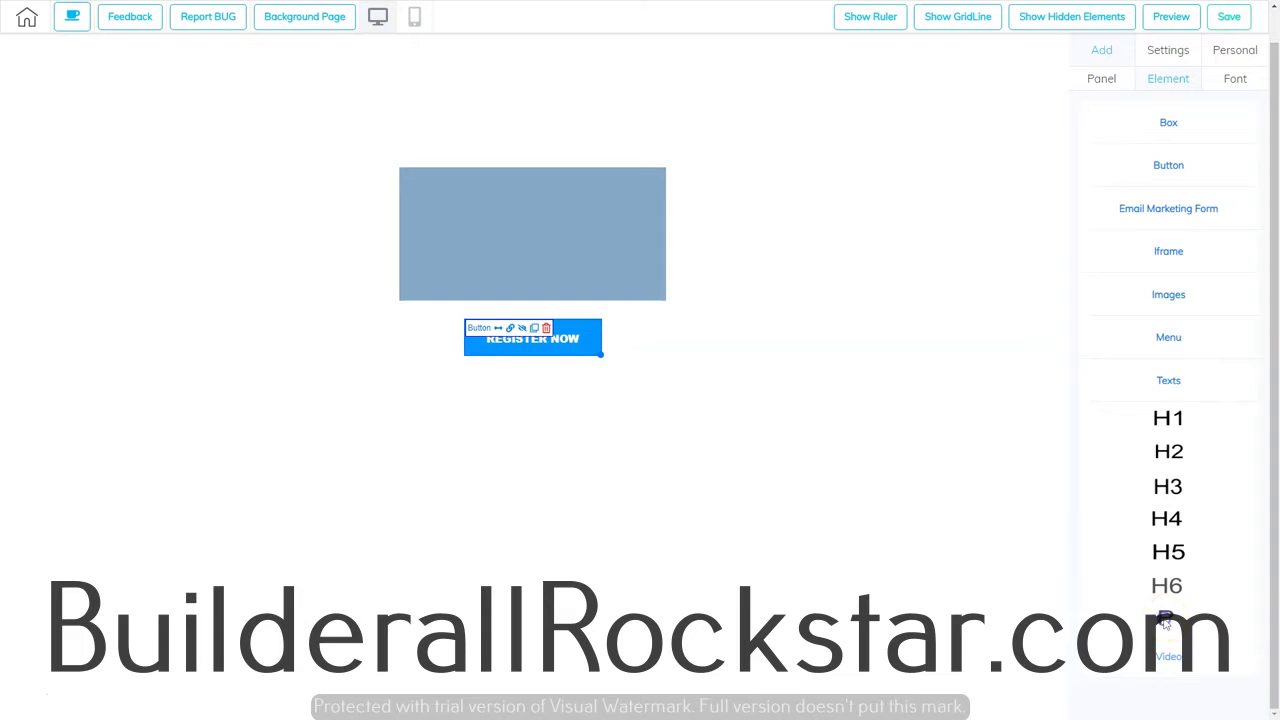
left_click_drag(1110, 607, 526, 414)
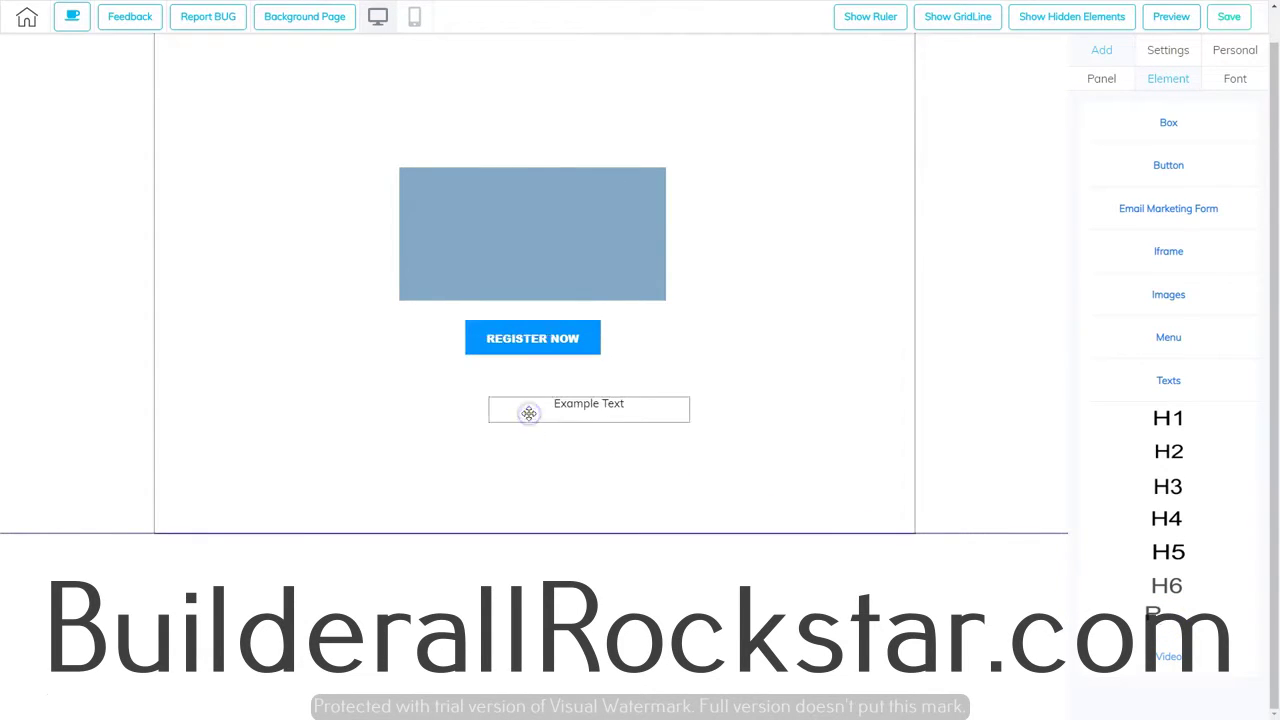
left_click_drag(637, 409, 597, 404)
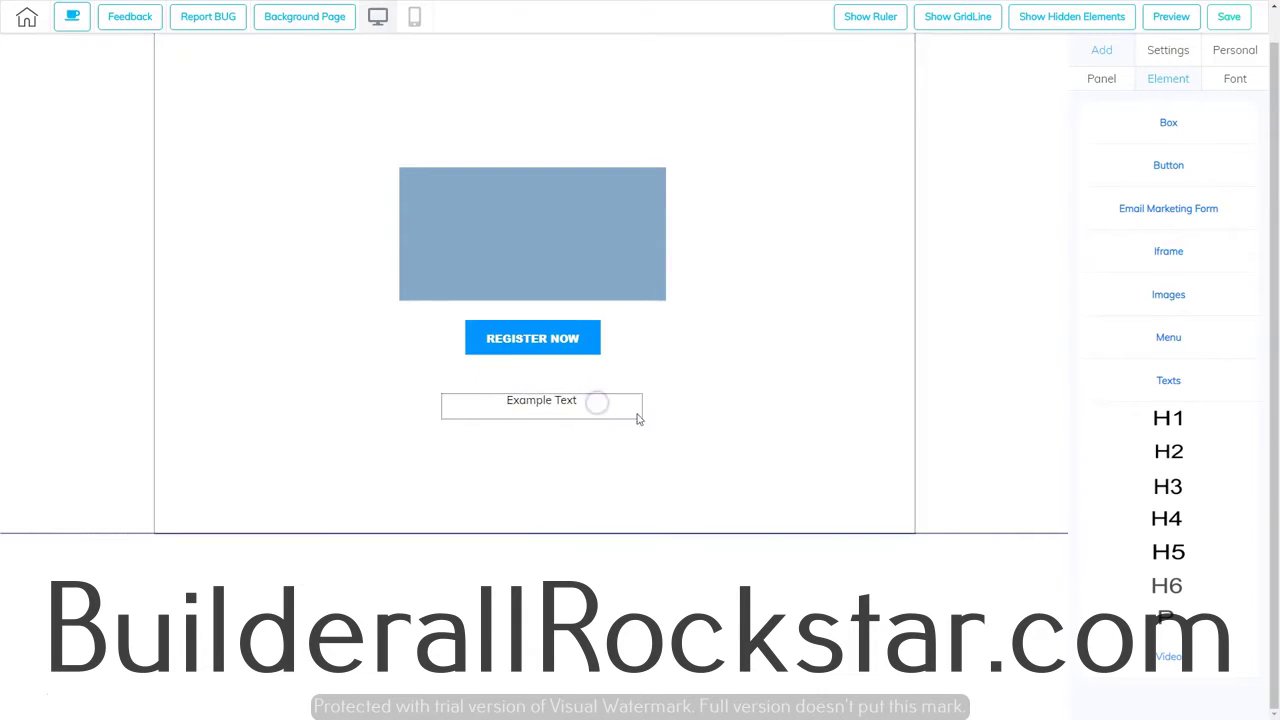
Replace the example text with a first name followed by "Loves Cheetah", make it bold and save the text.
double_click(550, 405)
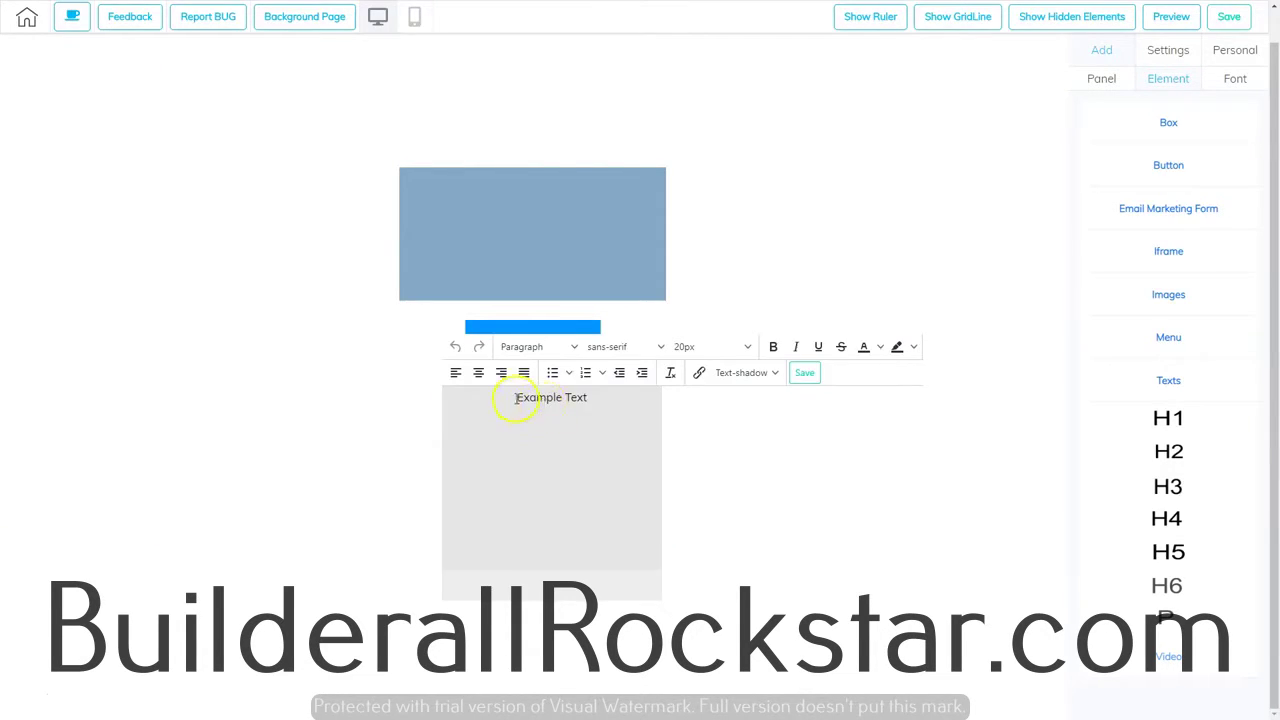
left_click_drag(515, 398, 587, 400)
type("Shelly Loves Cheetah")
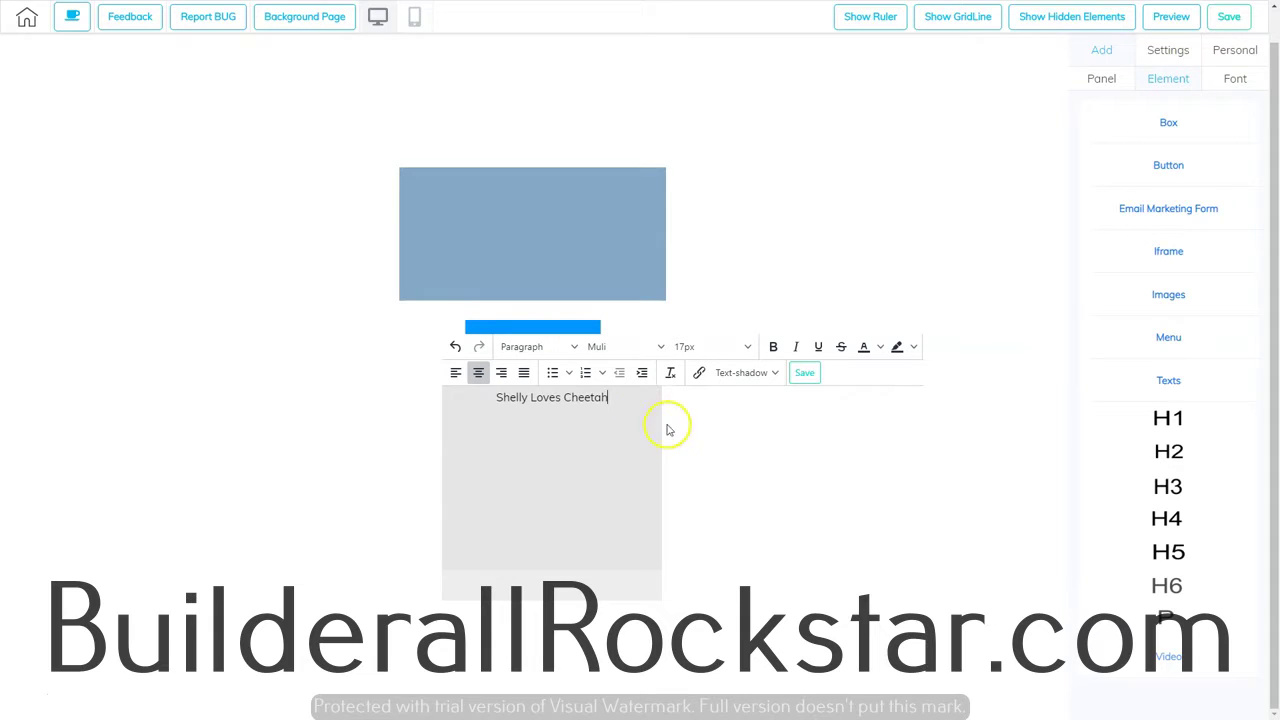
left_click_drag(493, 398, 611, 403)
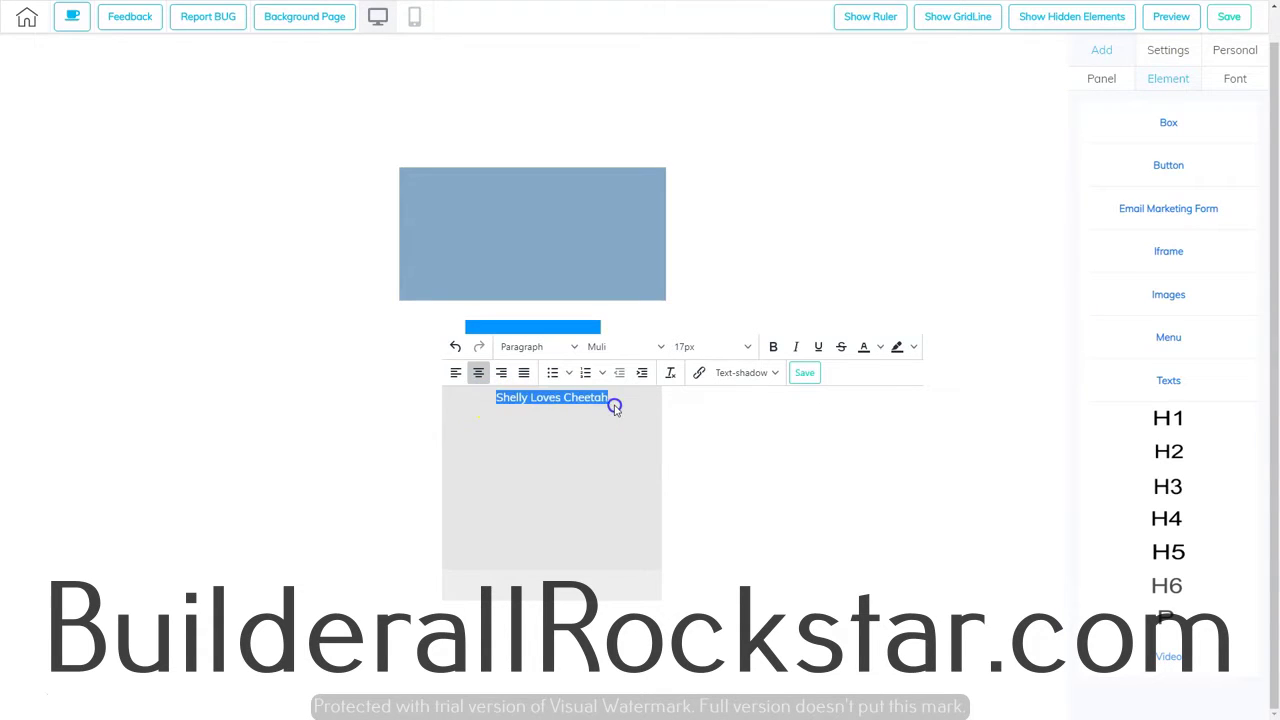
left_click(773, 347)
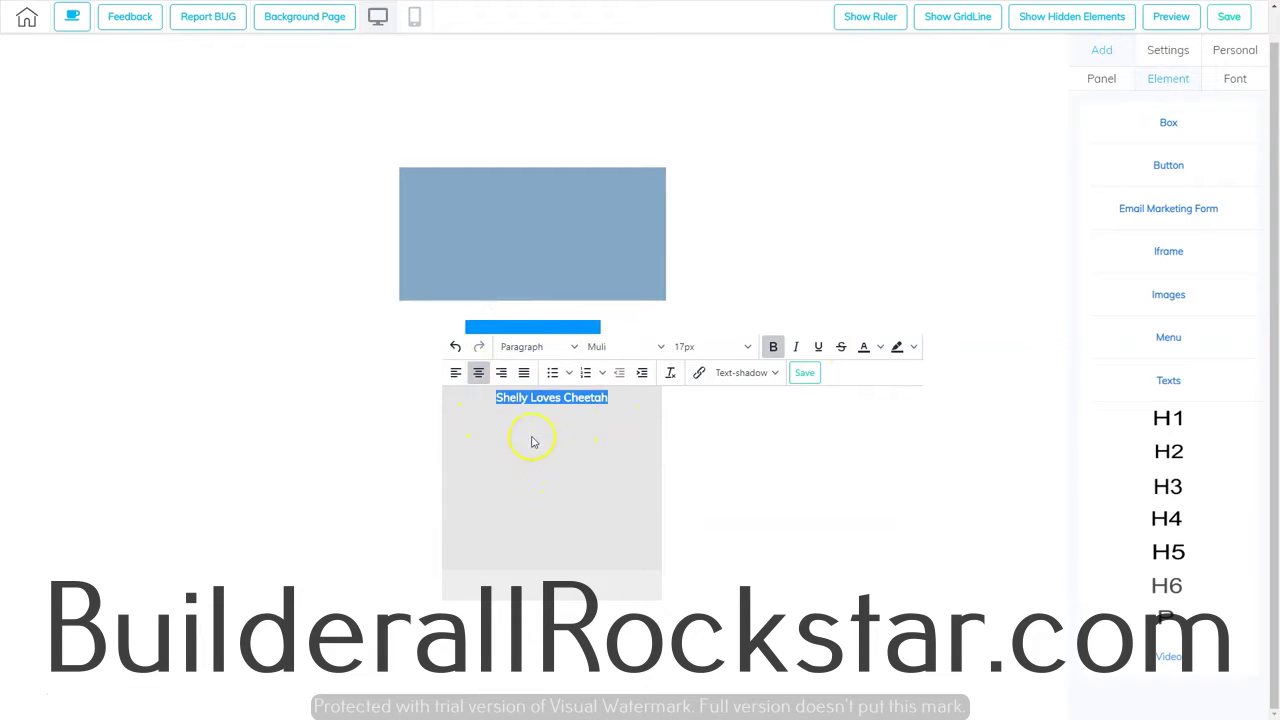
left_click(802, 372)
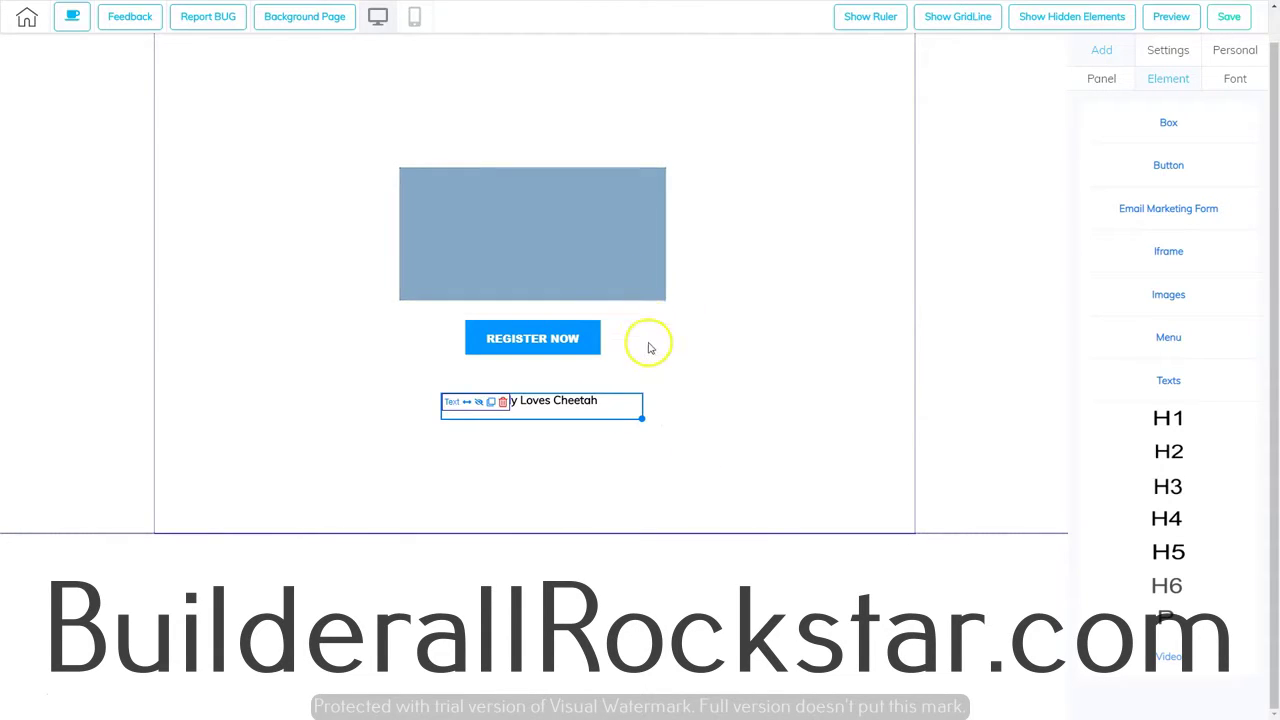
Review the animation and advanced settings of the text element below the button.
left_click(605, 411)
left_click(1155, 82)
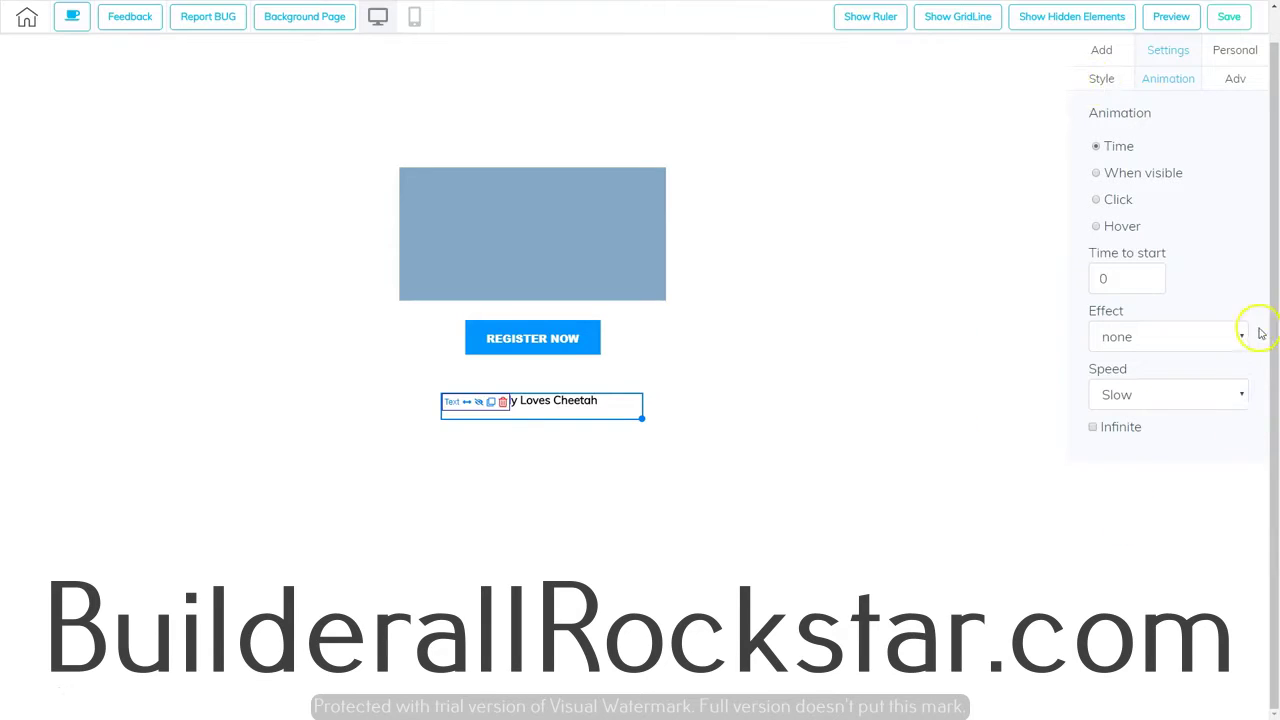
left_click(1235, 79)
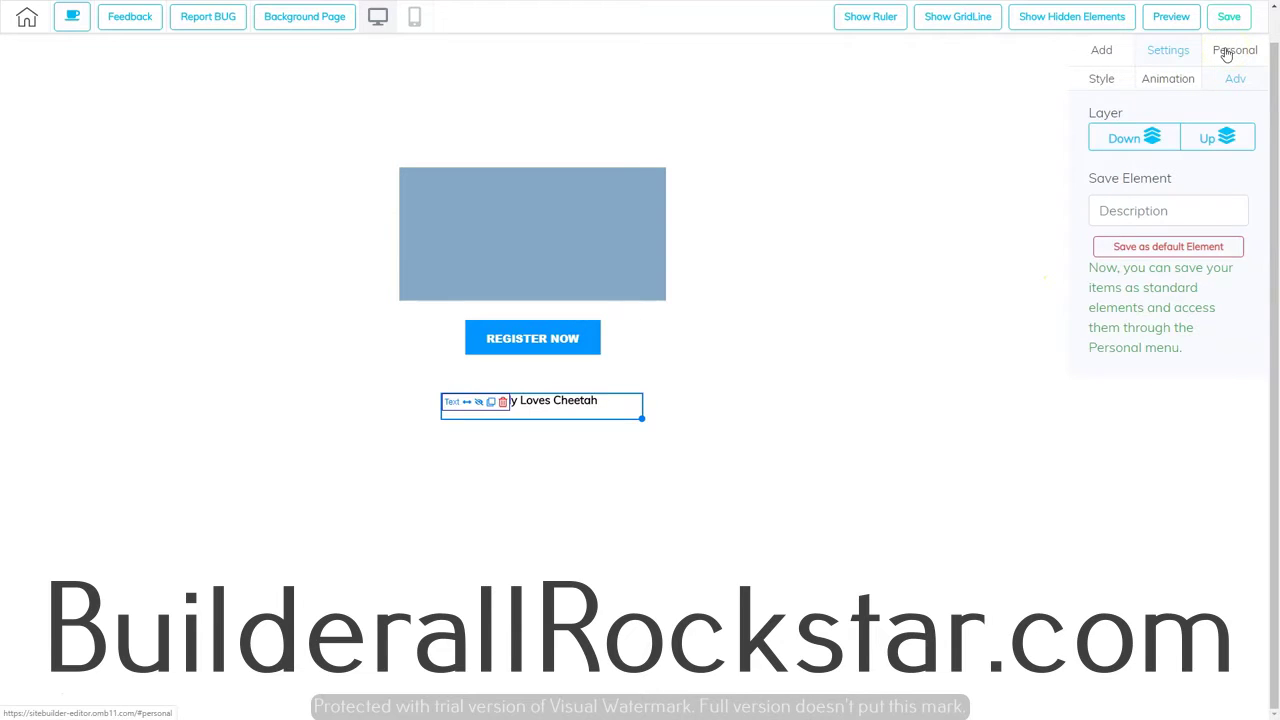
left_click(703, 451)
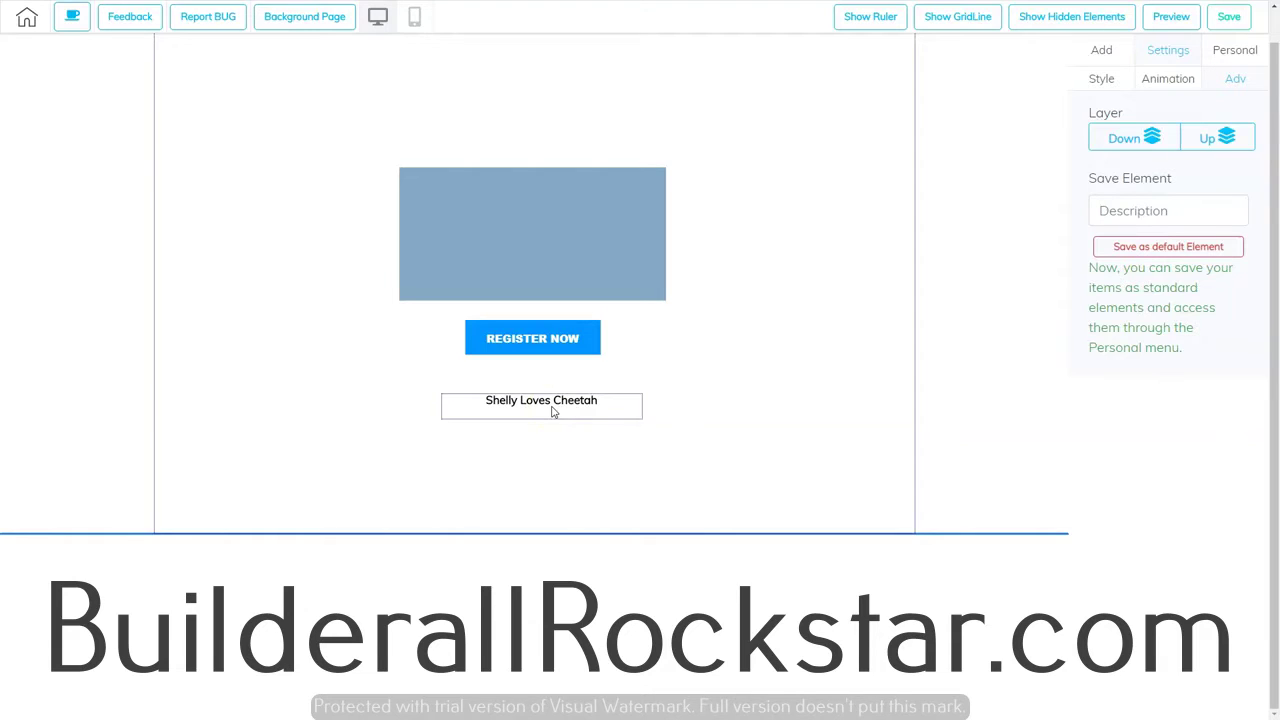
Set the font family of the page-wide paragraph (p) style to Lato.
left_click(1103, 50)
left_click(1235, 79)
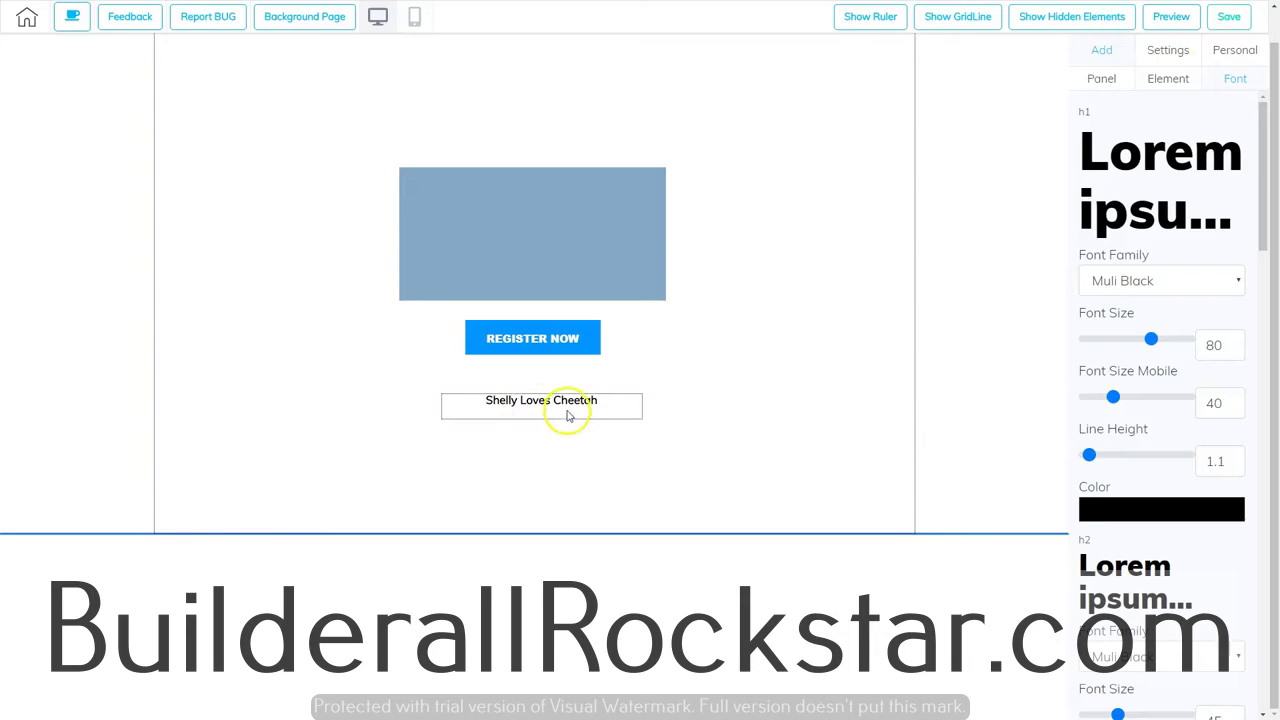
scroll(1207, 447, "down", 3)
scroll(1207, 447, "down", 10)
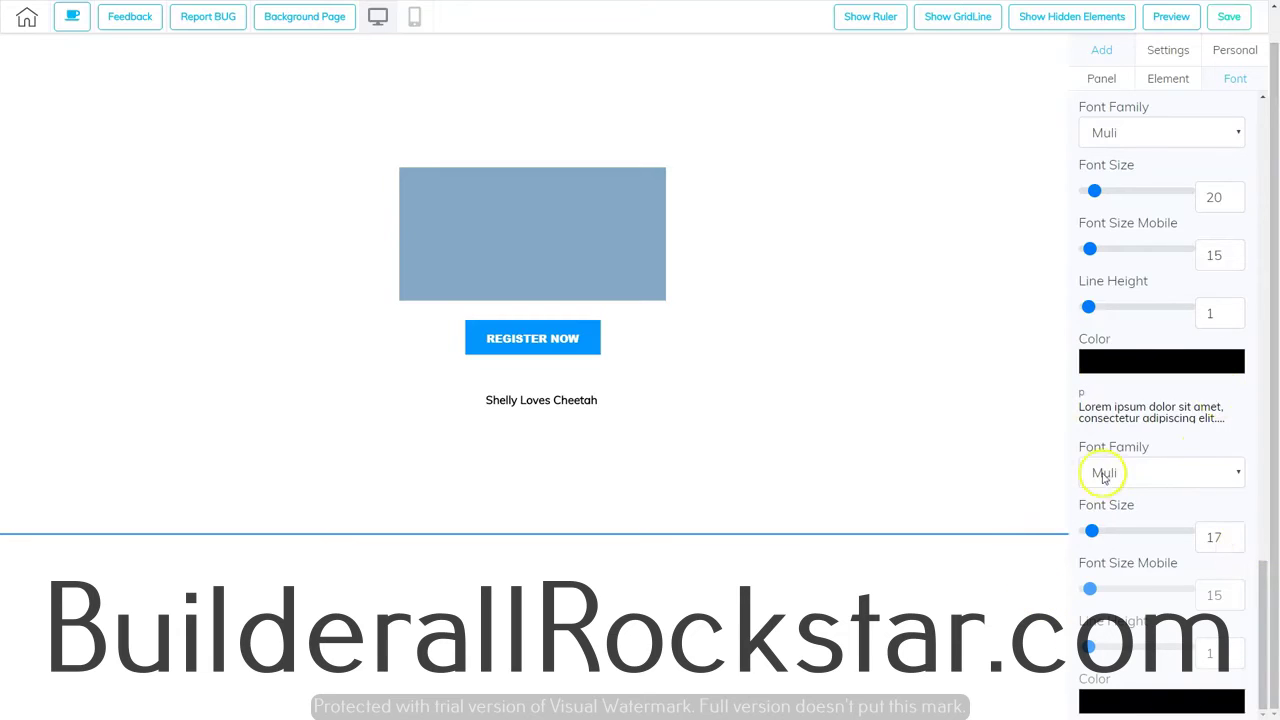
left_click(1137, 474)
scroll(1111, 409, "down", 1)
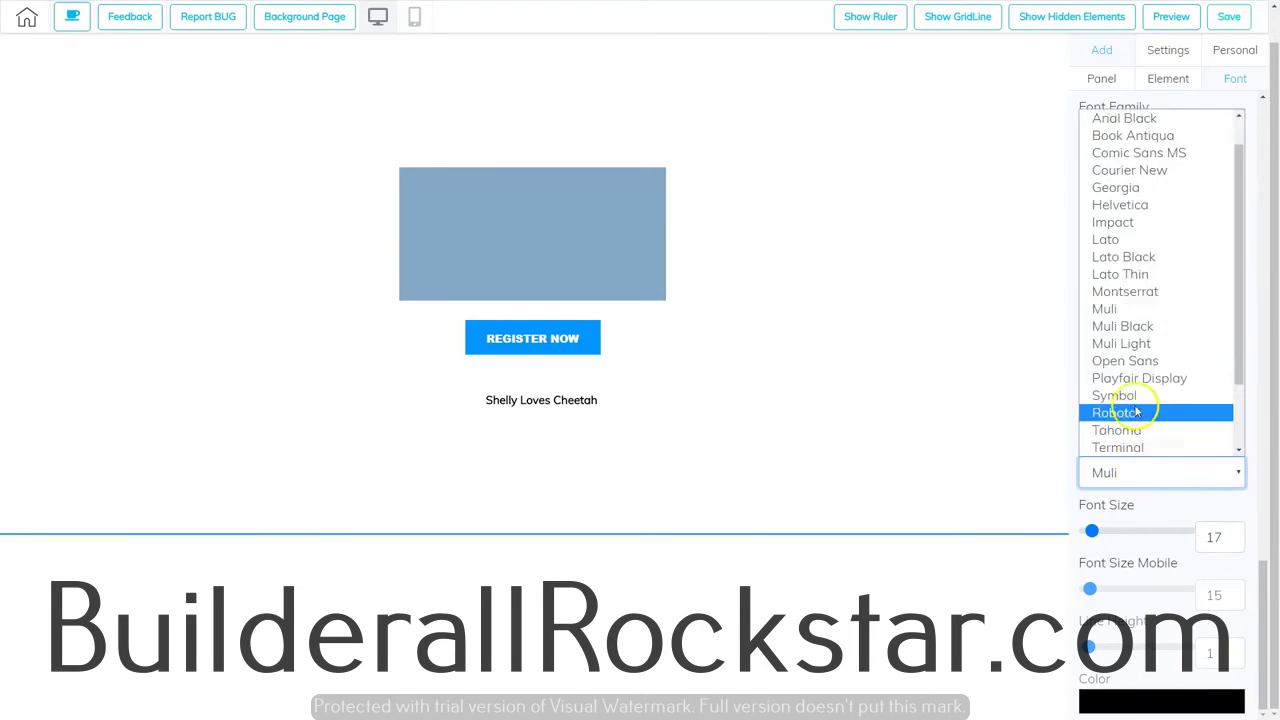
left_click(1108, 247)
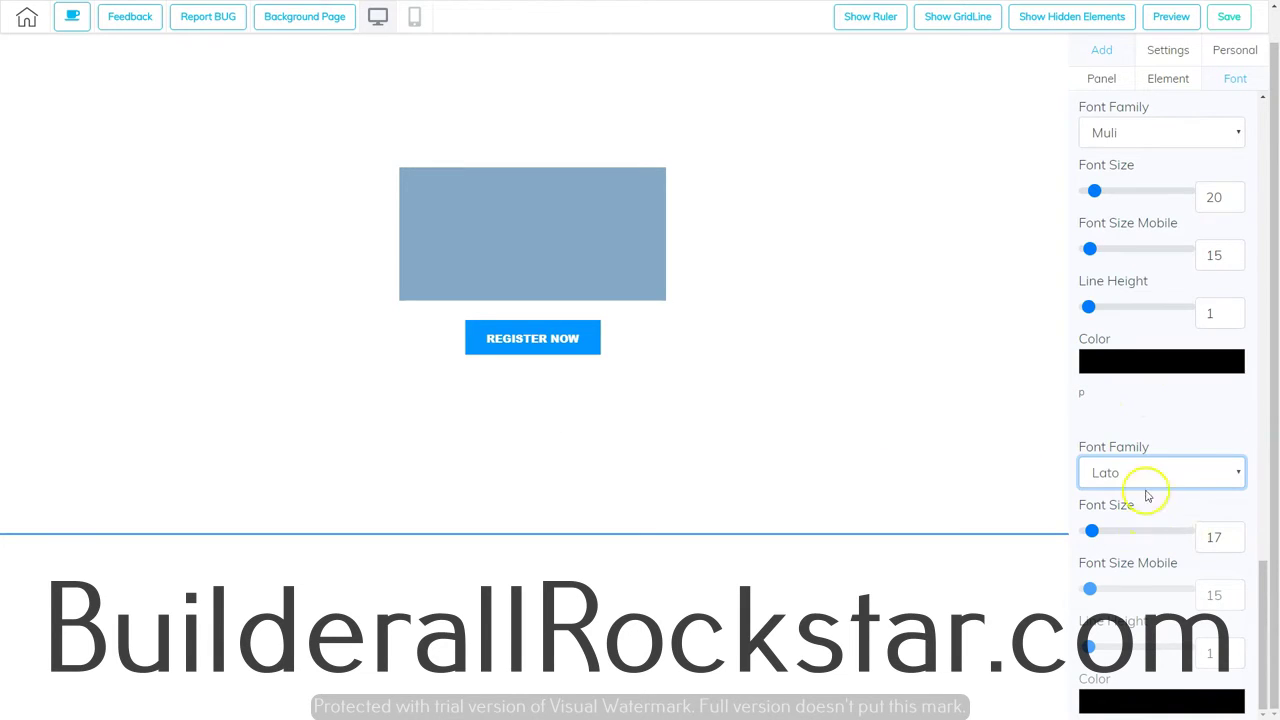
Set the paragraph style's color to red and its font size to 27.
left_click(1154, 690)
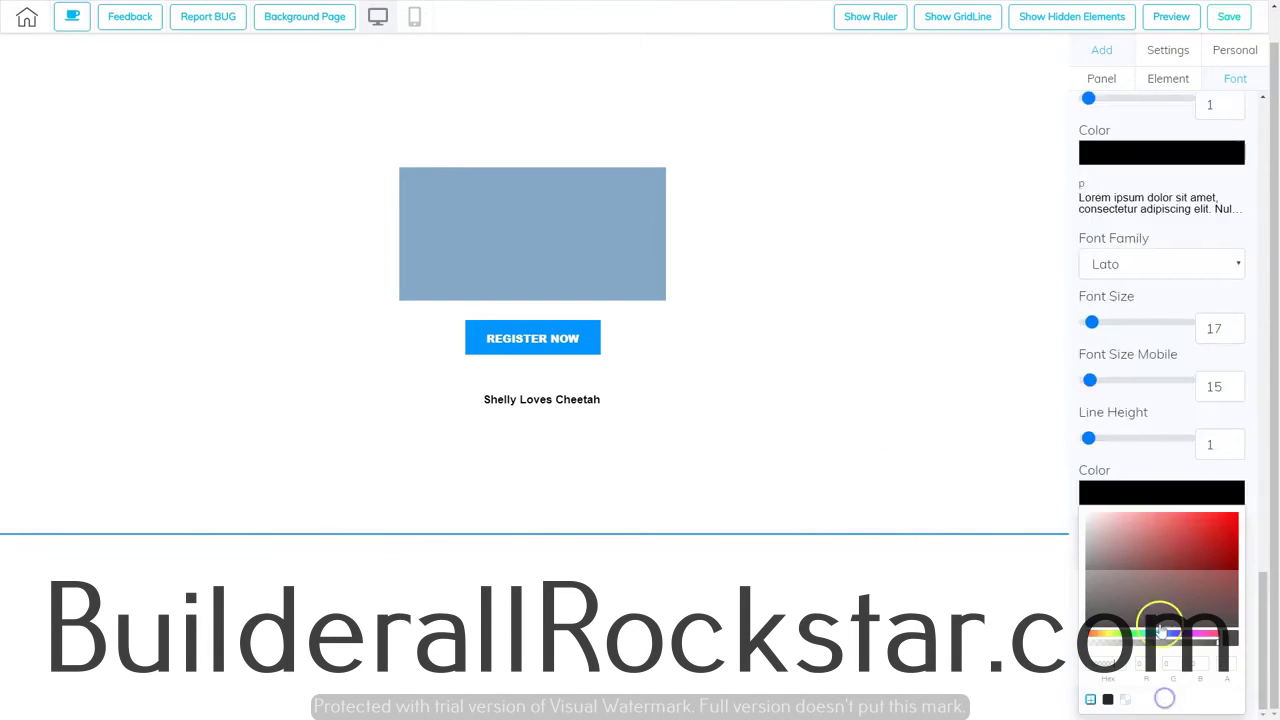
left_click_drag(1206, 553, 1209, 541)
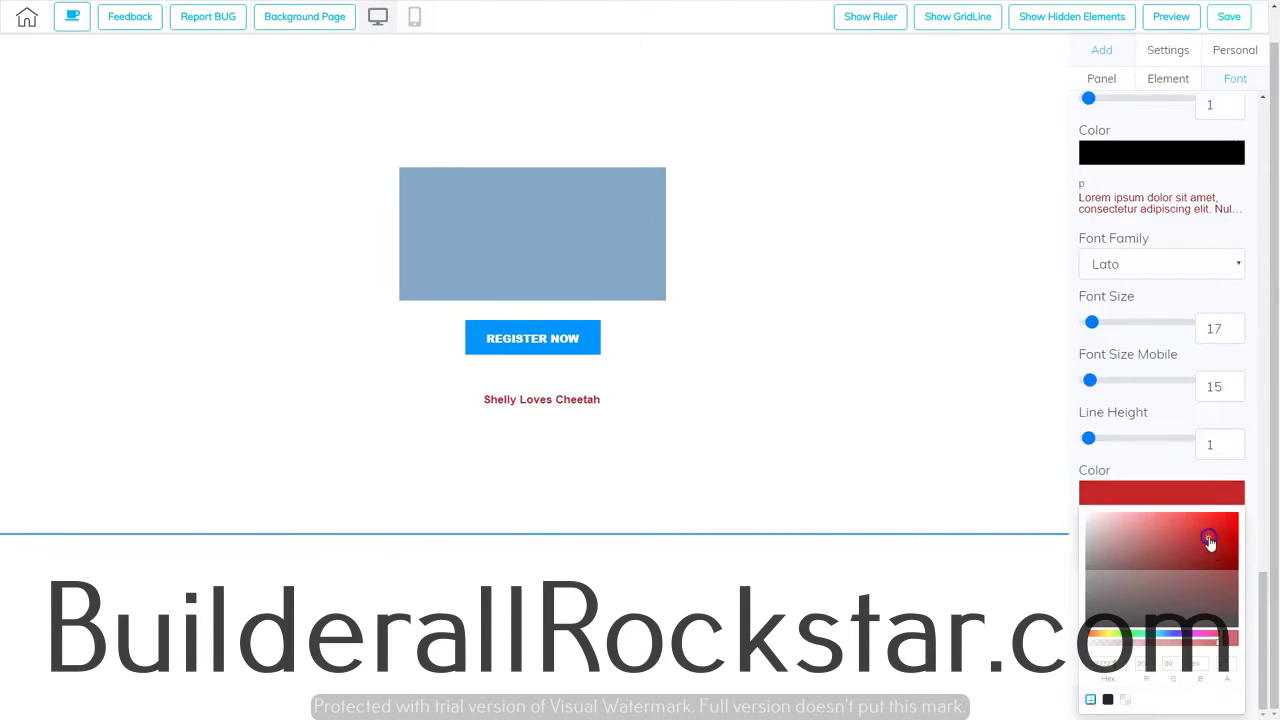
left_click(1155, 486)
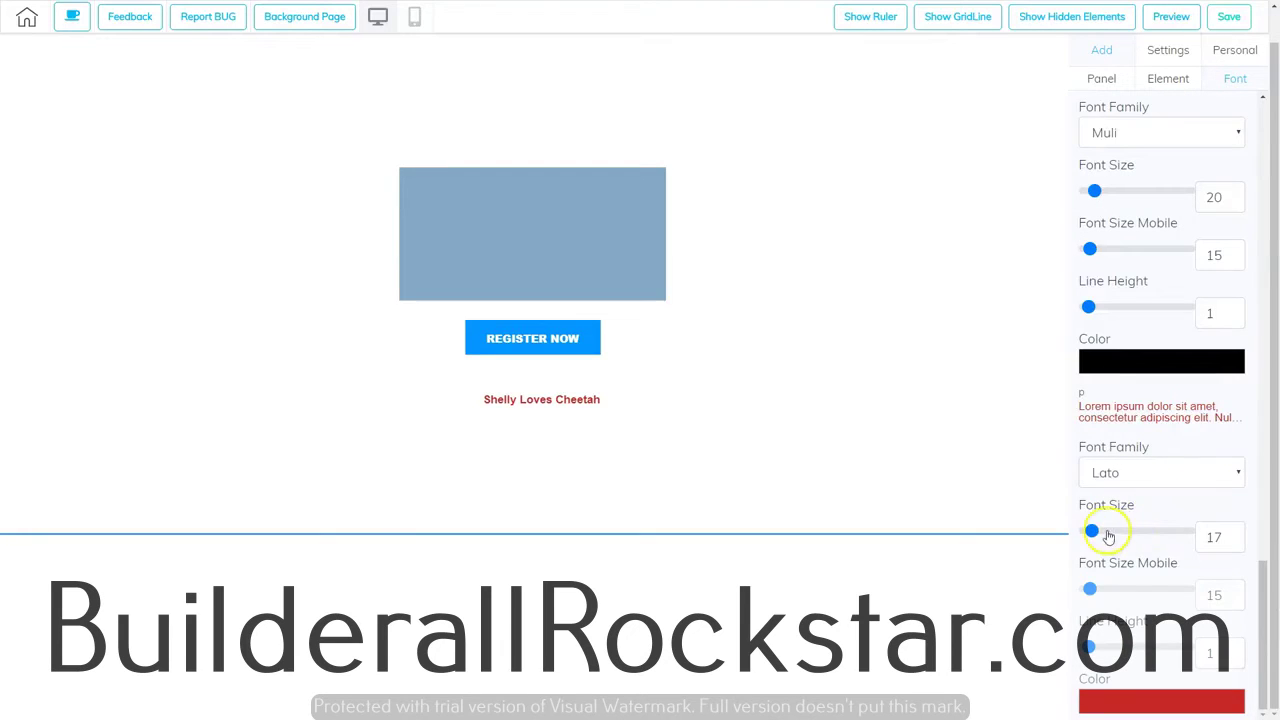
left_click_drag(1230, 537, 1230, 537)
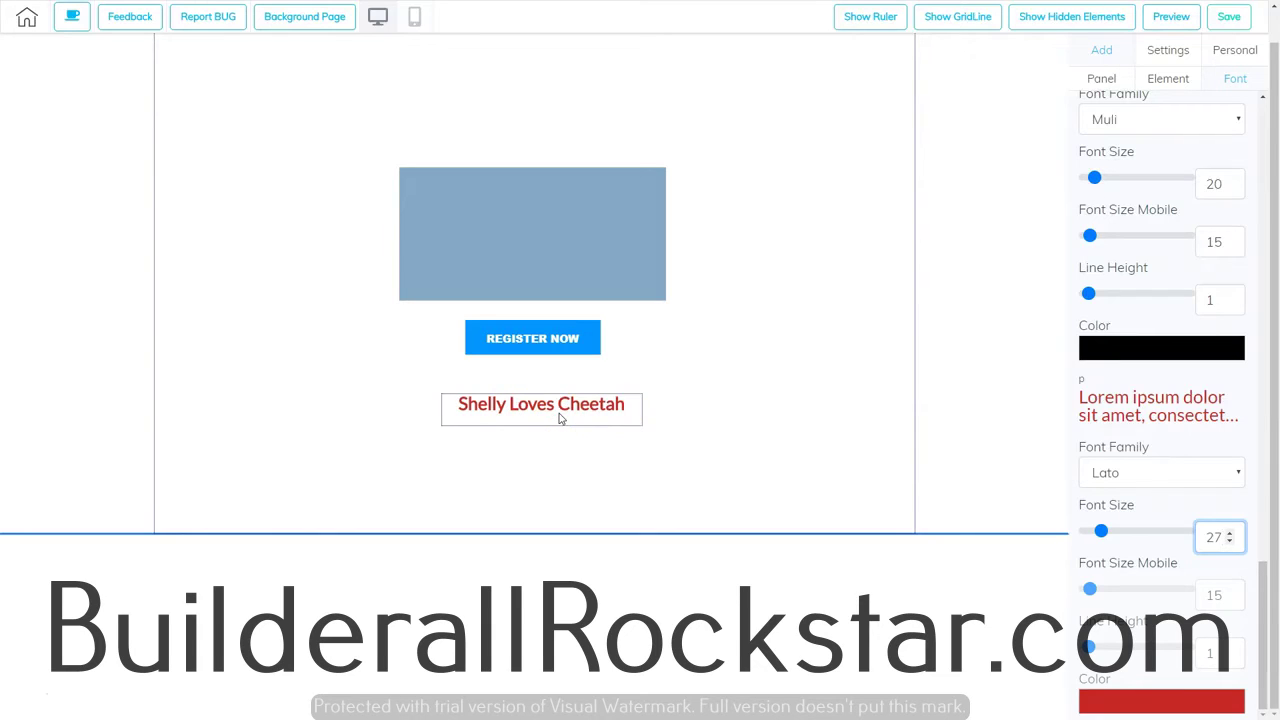
Change the font of the whole "Loves Cheetah" text below the button to Muli Black.
left_click(728, 452)
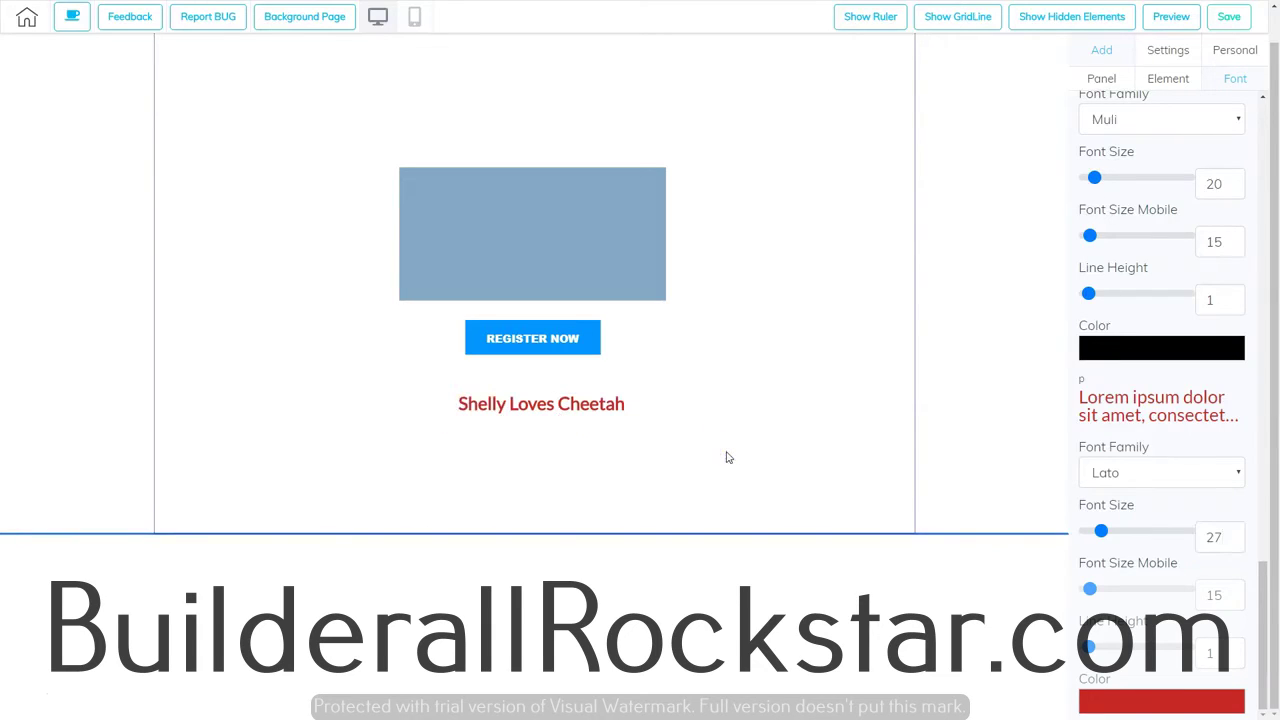
left_click(523, 408)
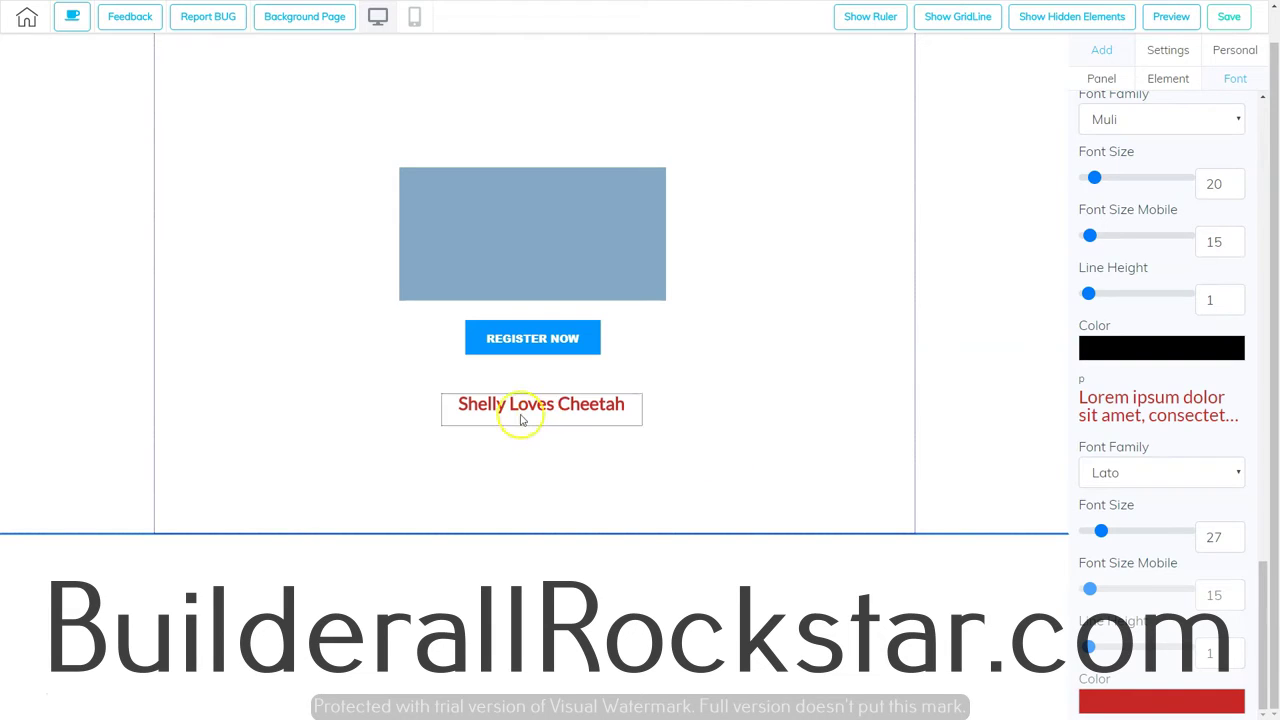
left_click(520, 410)
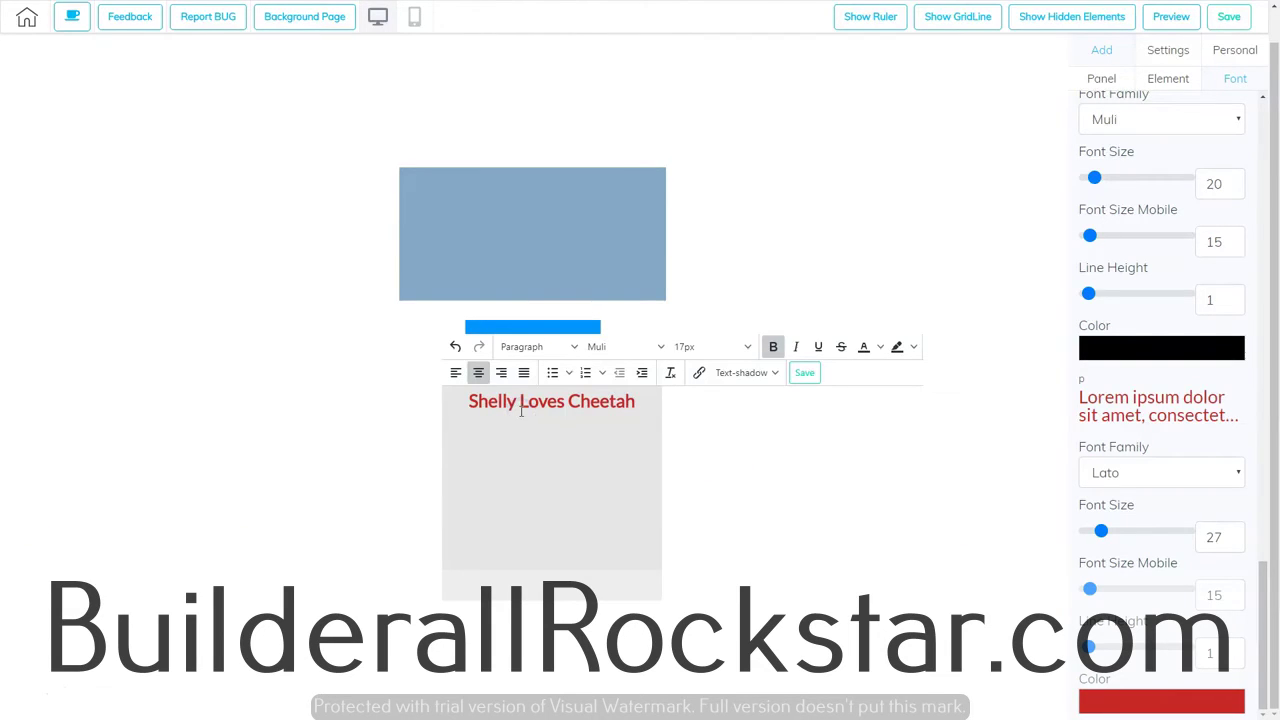
left_click_drag(476, 402, 641, 401)
left_click_drag(470, 402, 637, 401)
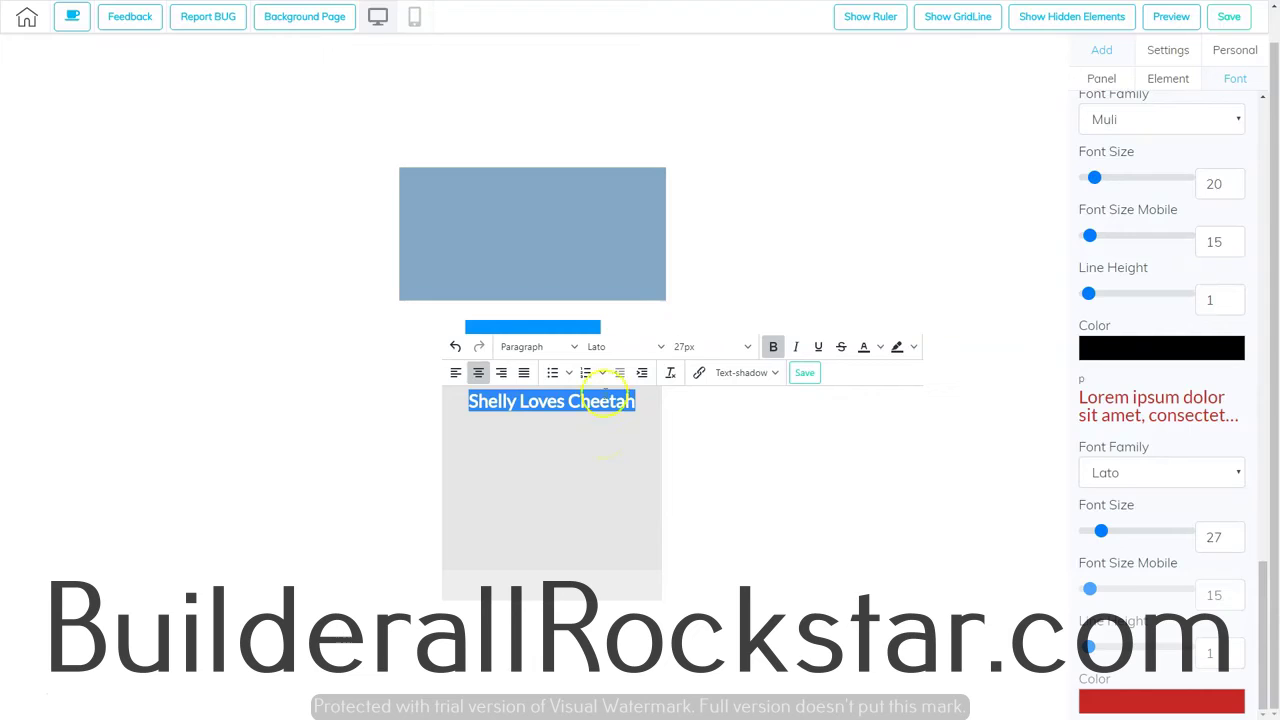
left_click(622, 346)
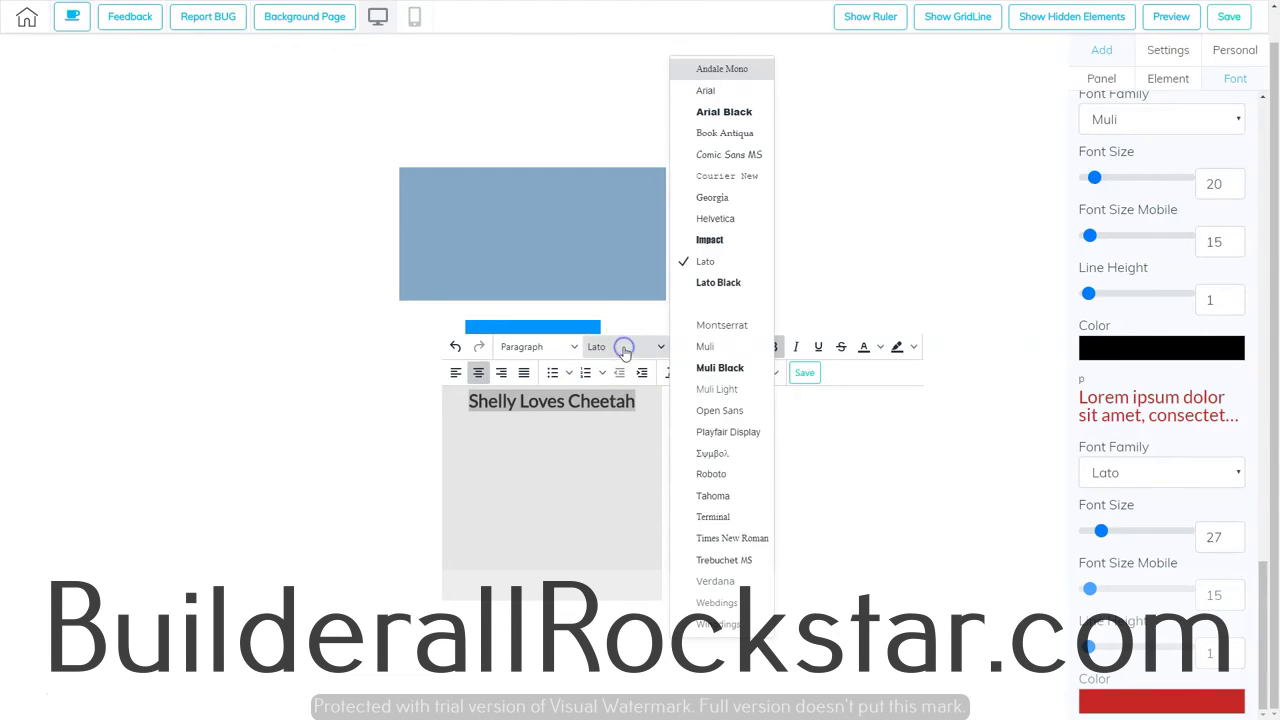
left_click(720, 368)
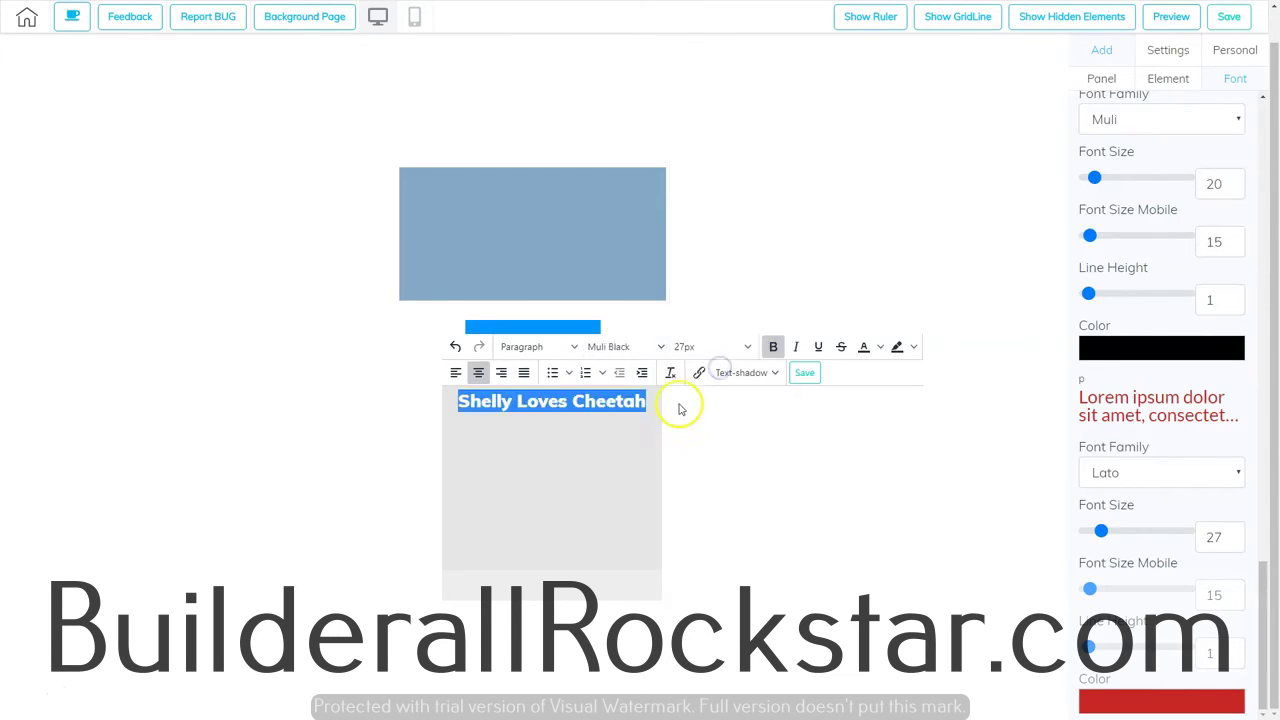
Color the selected text below the button magenta, give it a blue background highlight and save the text.
left_click(878, 347)
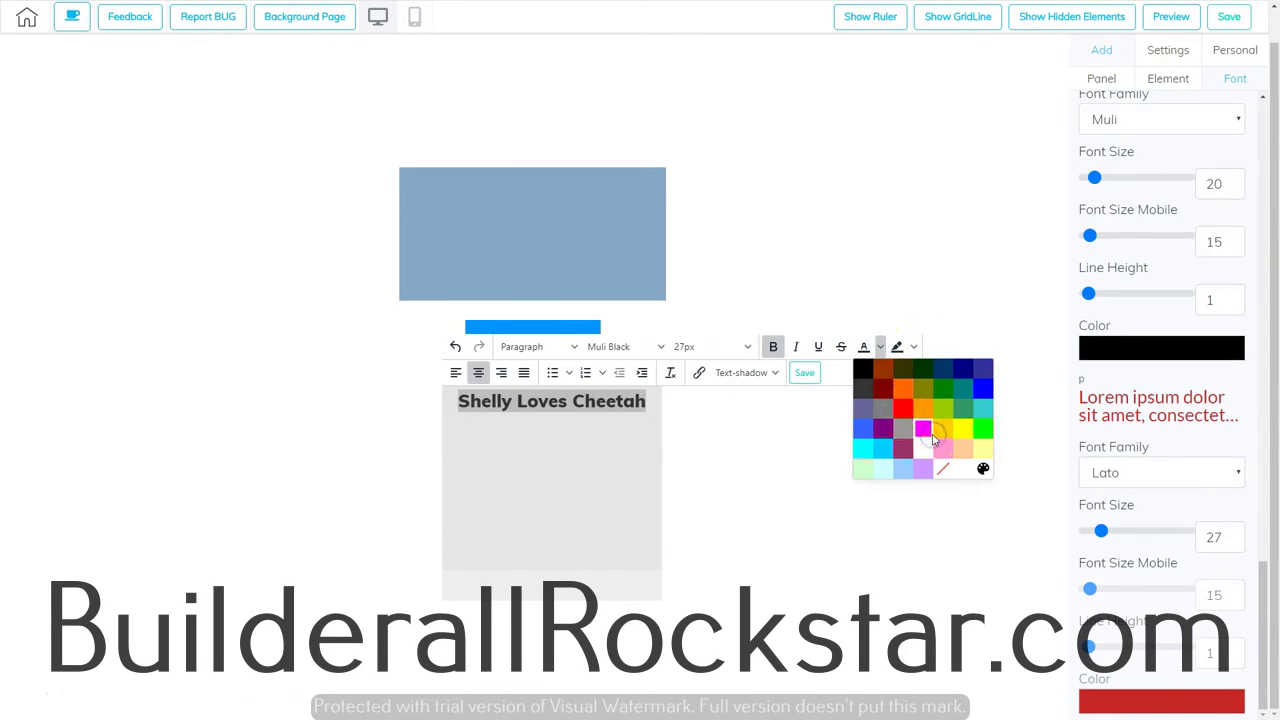
left_click(930, 436)
left_click(912, 346)
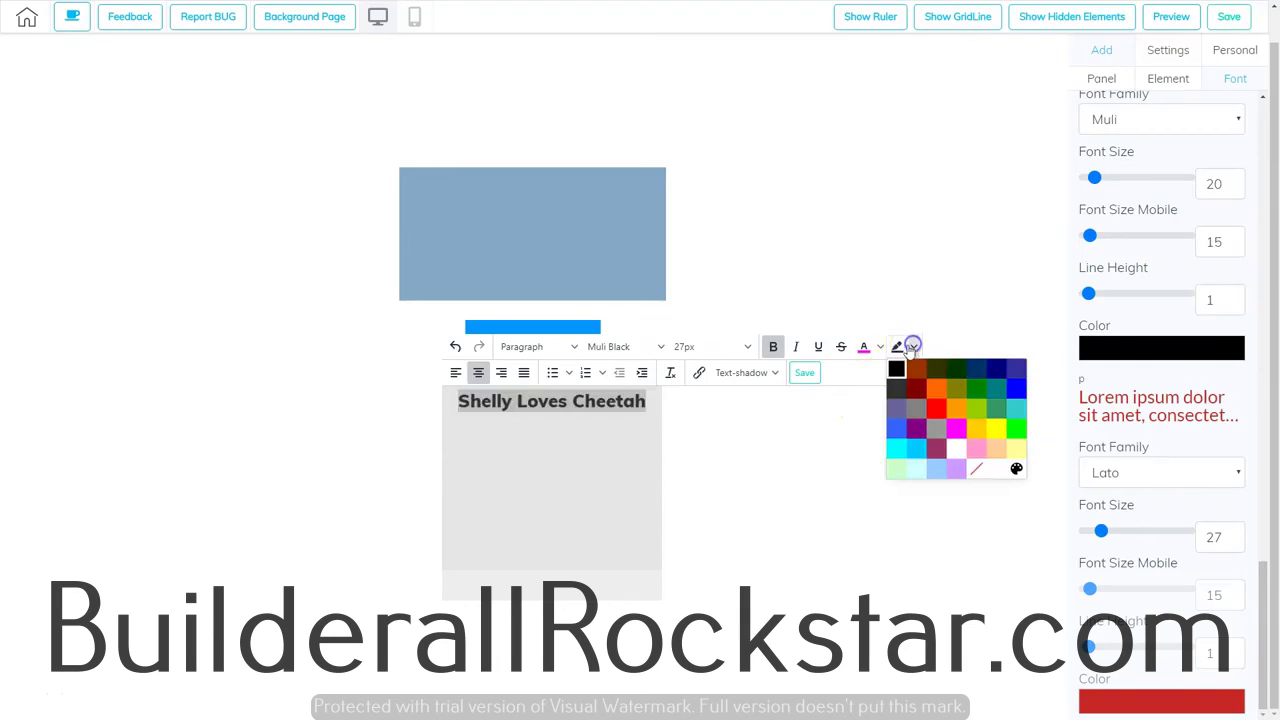
left_click(1013, 391)
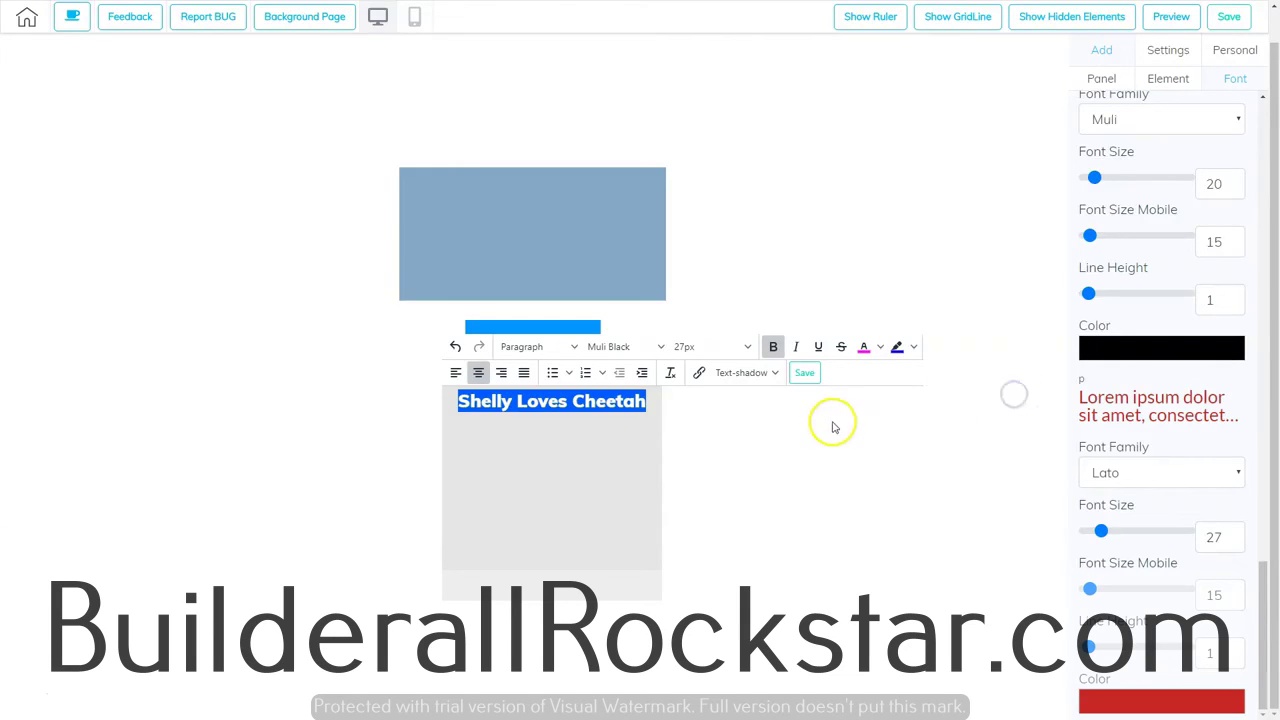
left_click(622, 430)
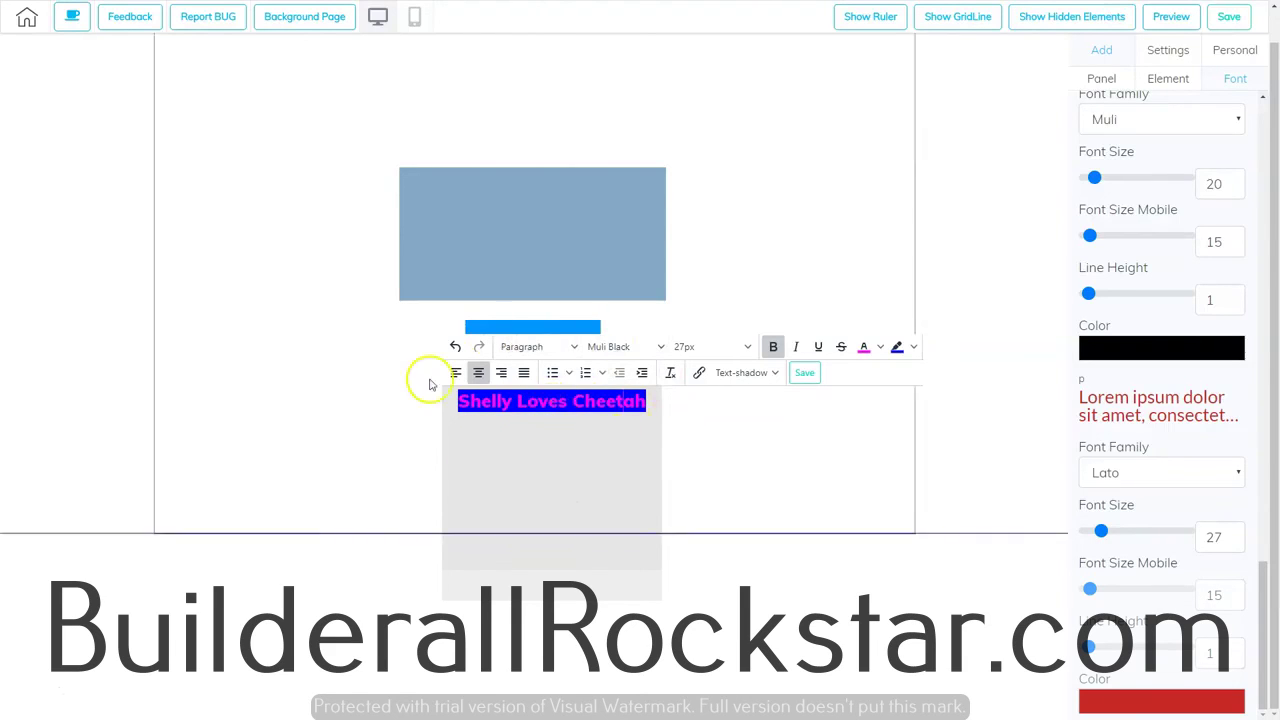
left_click(804, 372)
left_click(691, 418)
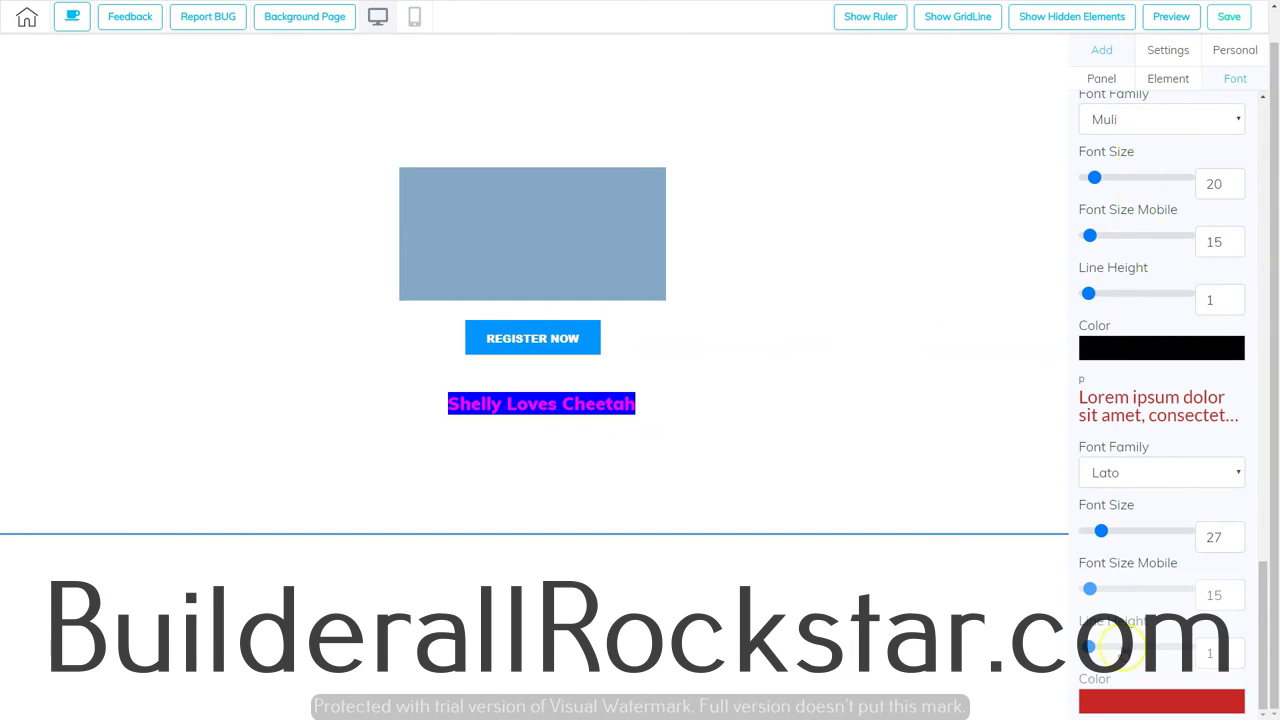
scroll(1123, 653, "up", 20)
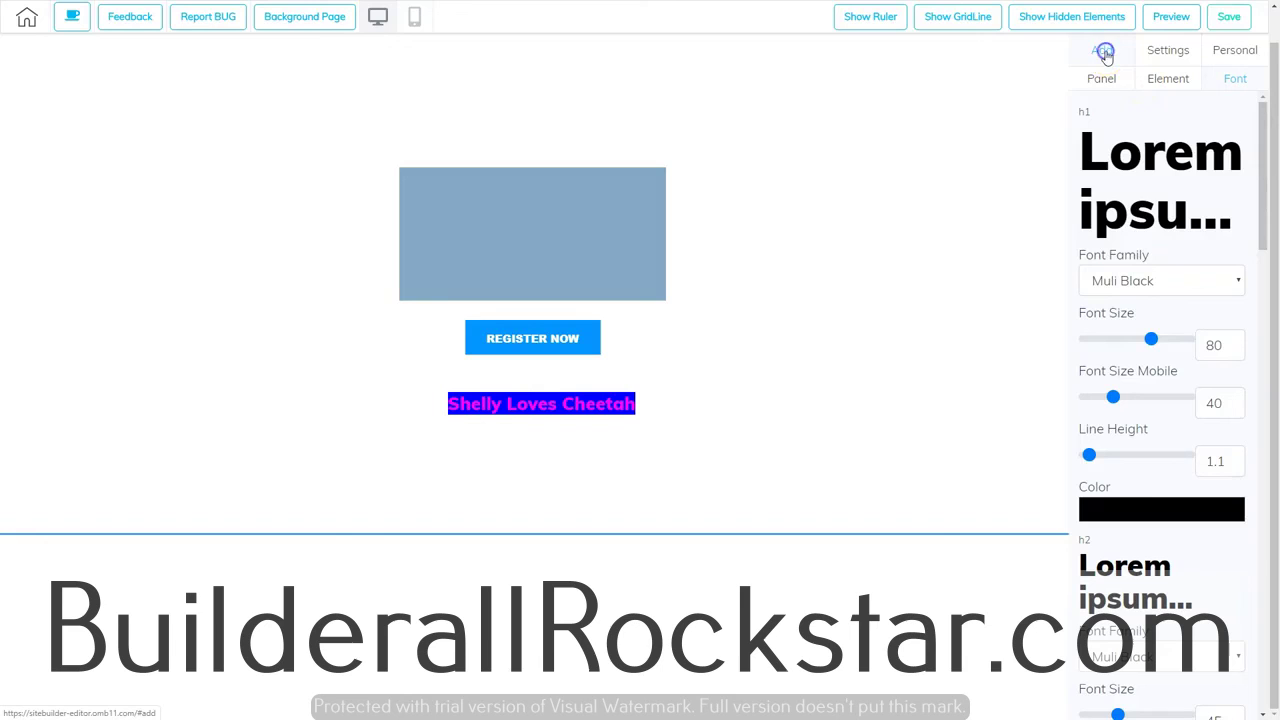
left_click(1100, 81)
left_click(1155, 81)
left_click(1236, 80)
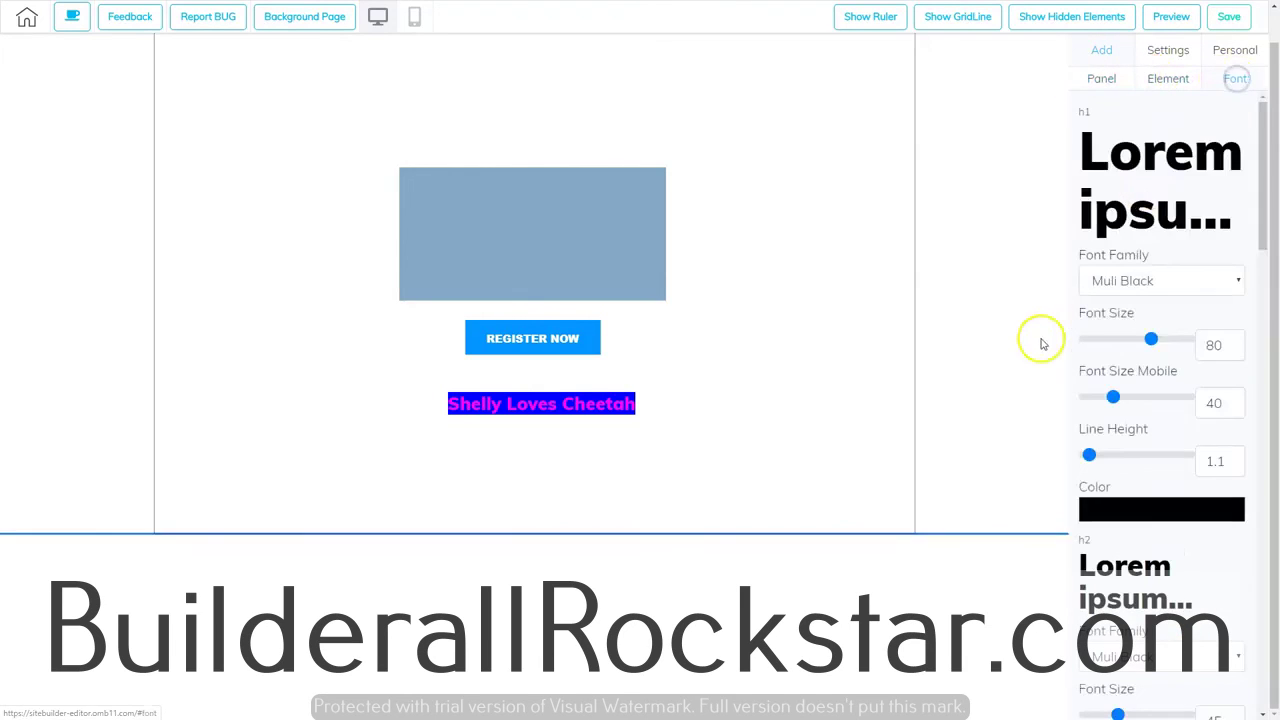